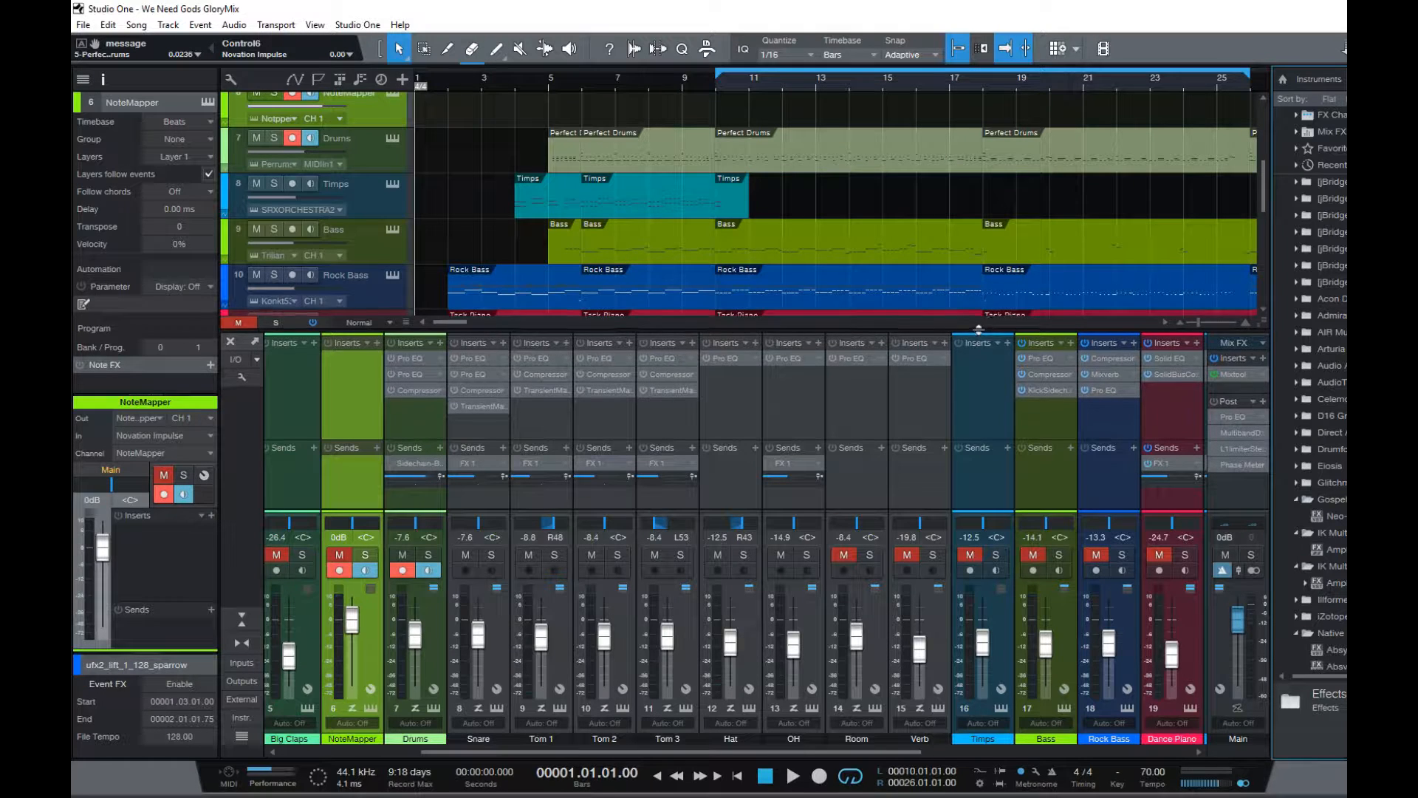
Enlarge the mixer area and widen the track headers in the arrangement
drag(980, 322, 980, 304)
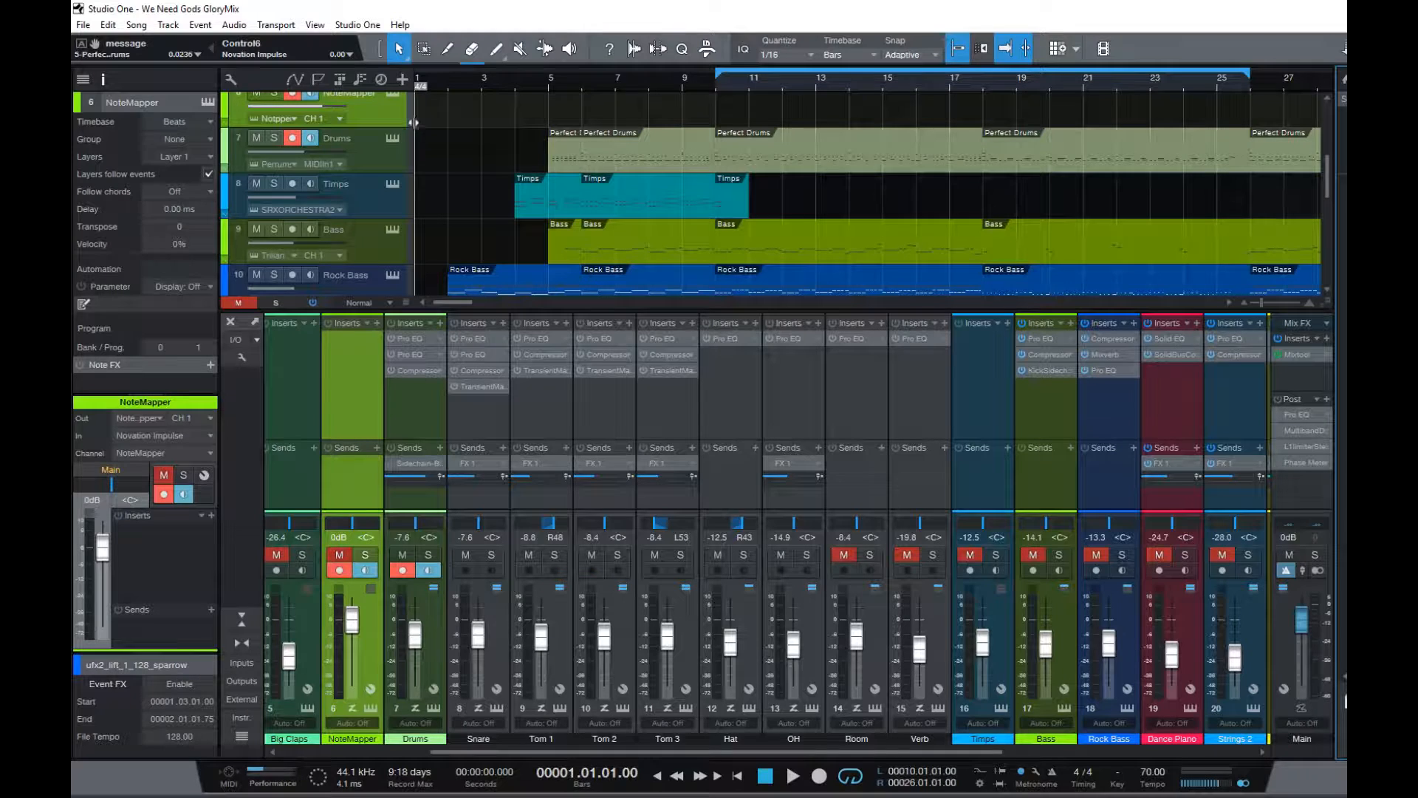
drag(415, 127, 466, 130)
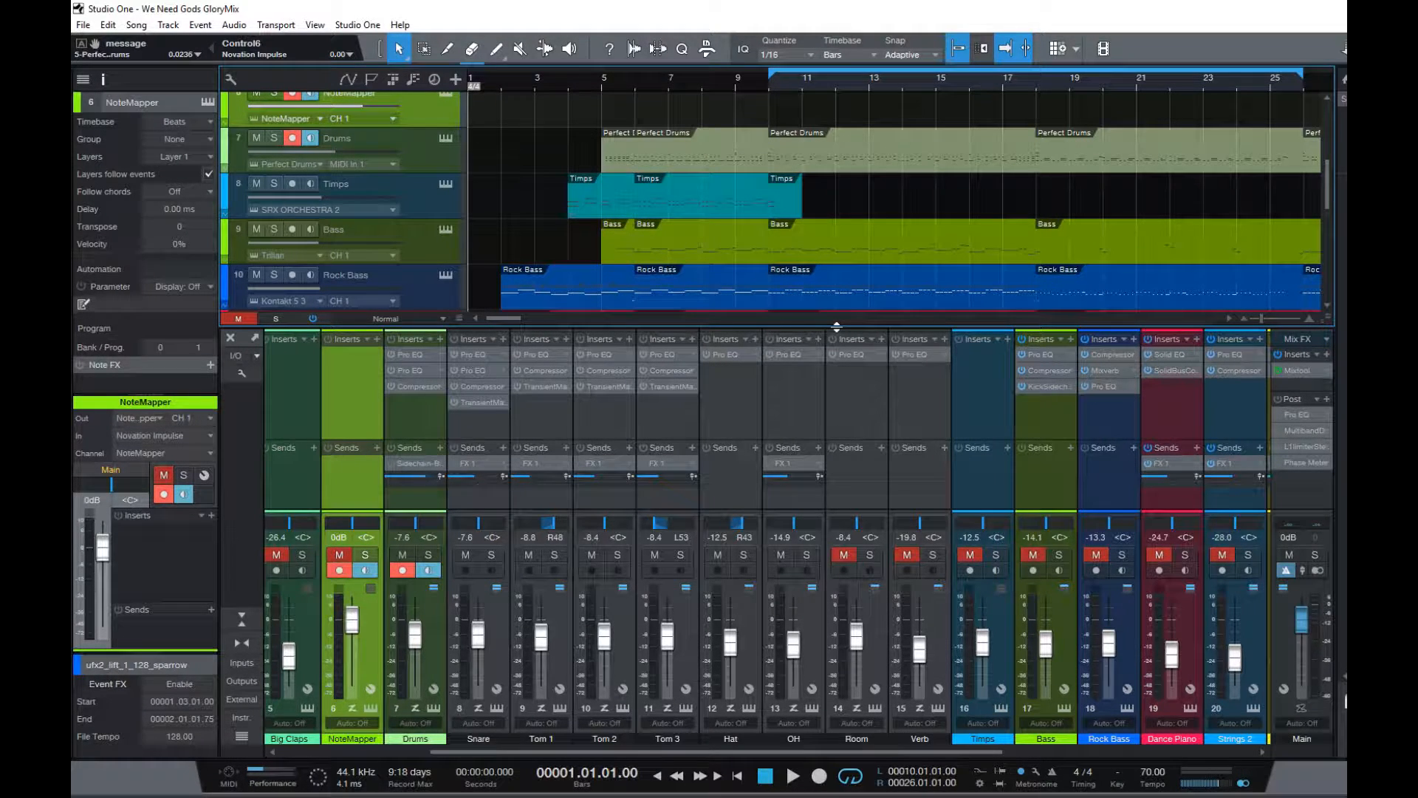
drag(837, 326, 842, 301)
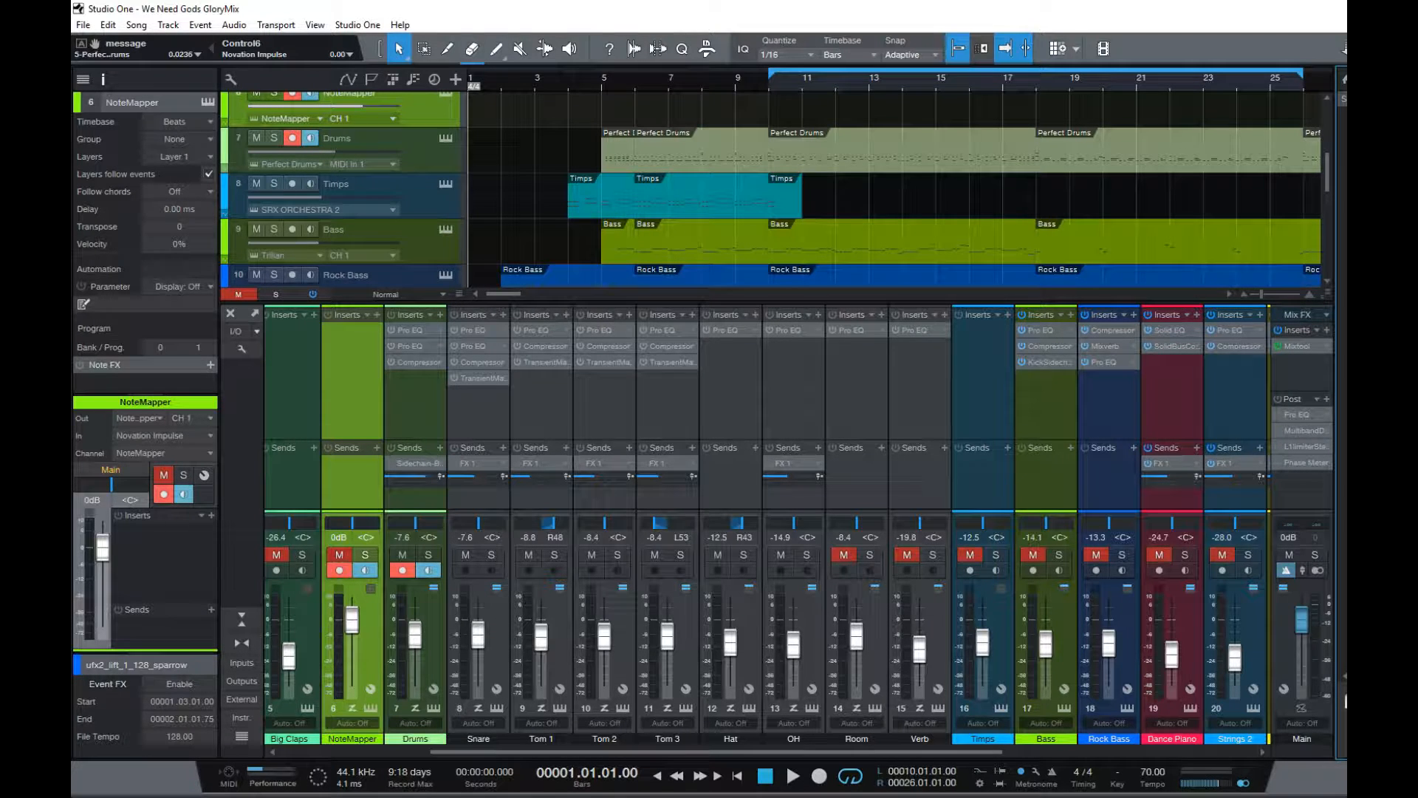
Insert the GEQ Classic Stereo equalizer on the Drums channel and move its window clear of the channel's inserts
drag(1343, 298, 409, 404)
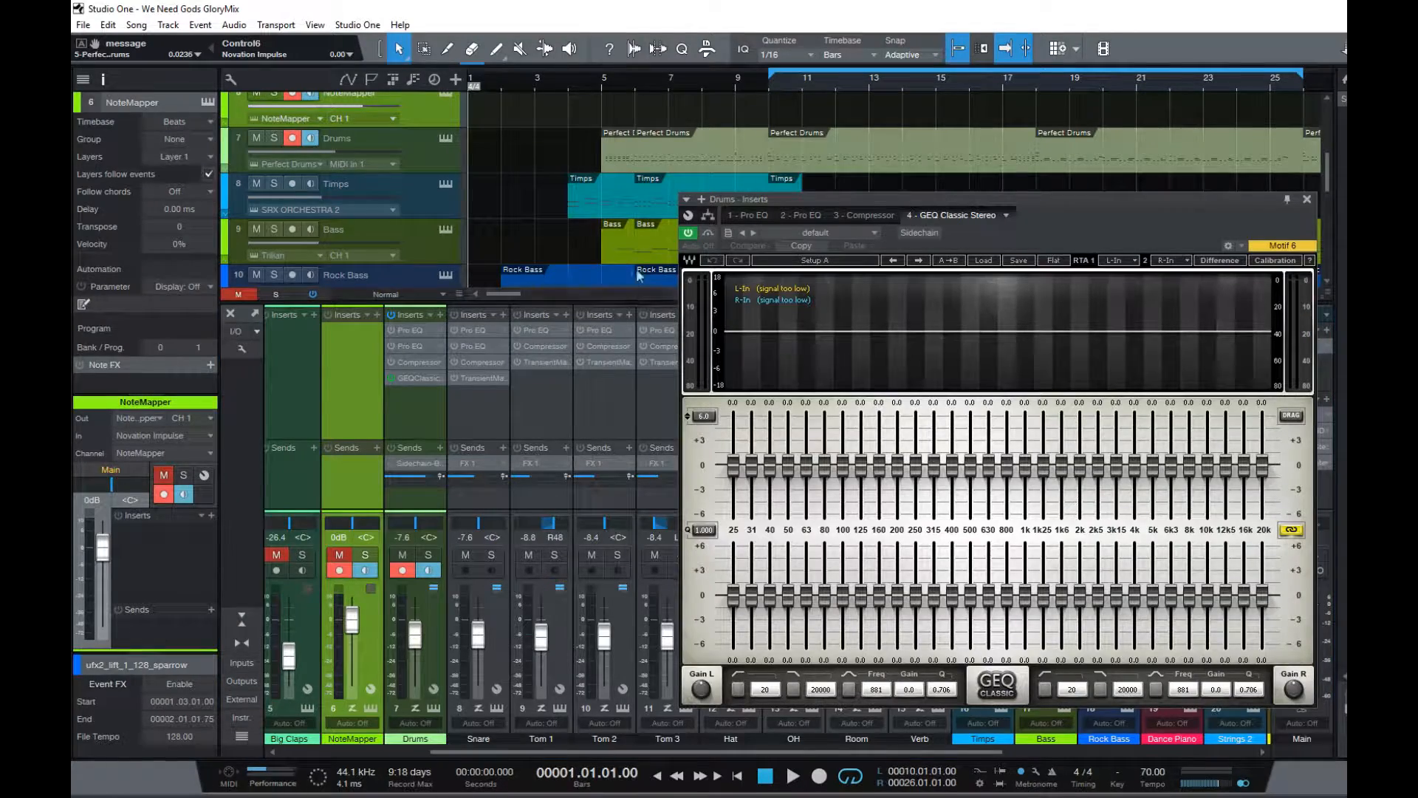
drag(937, 194, 840, 99)
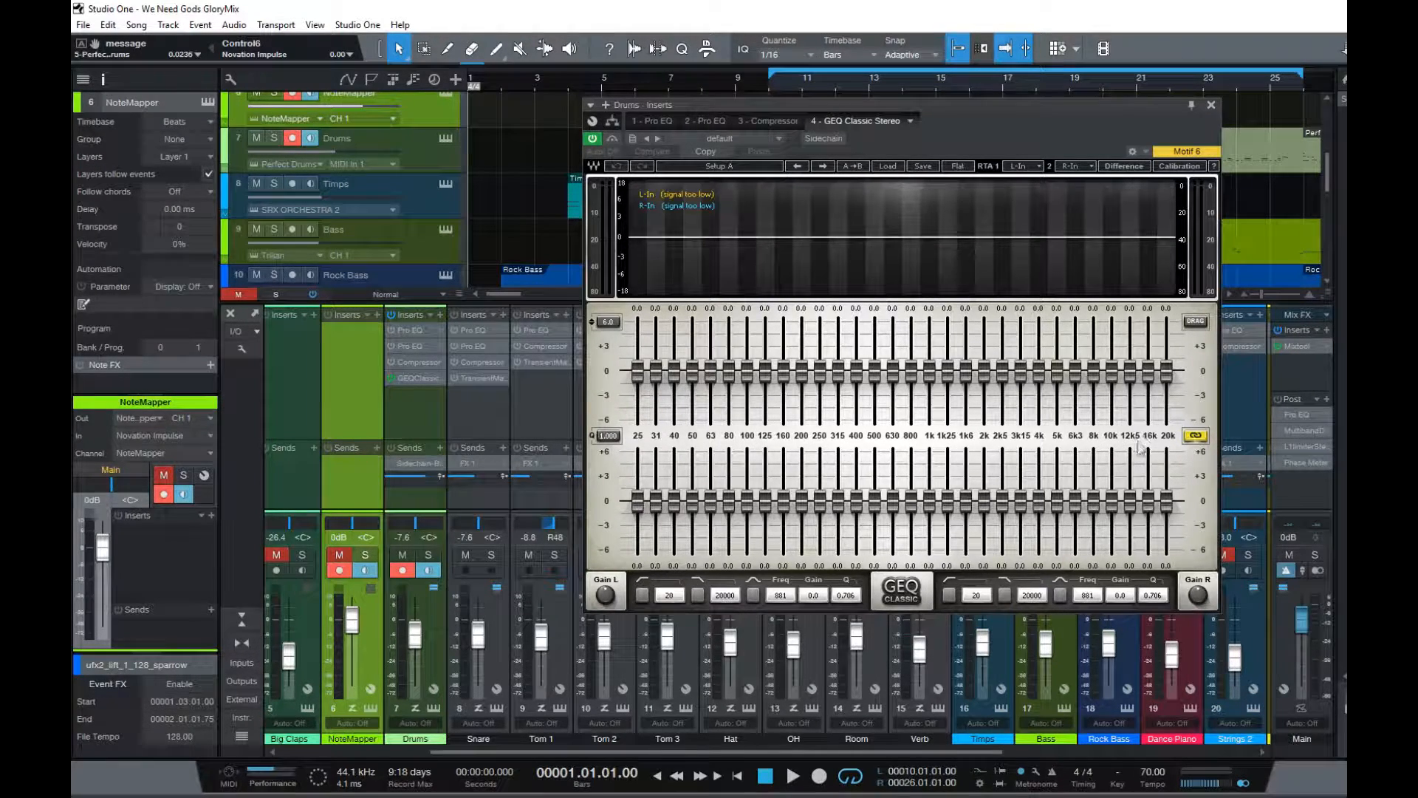
drag(906, 103, 943, 103)
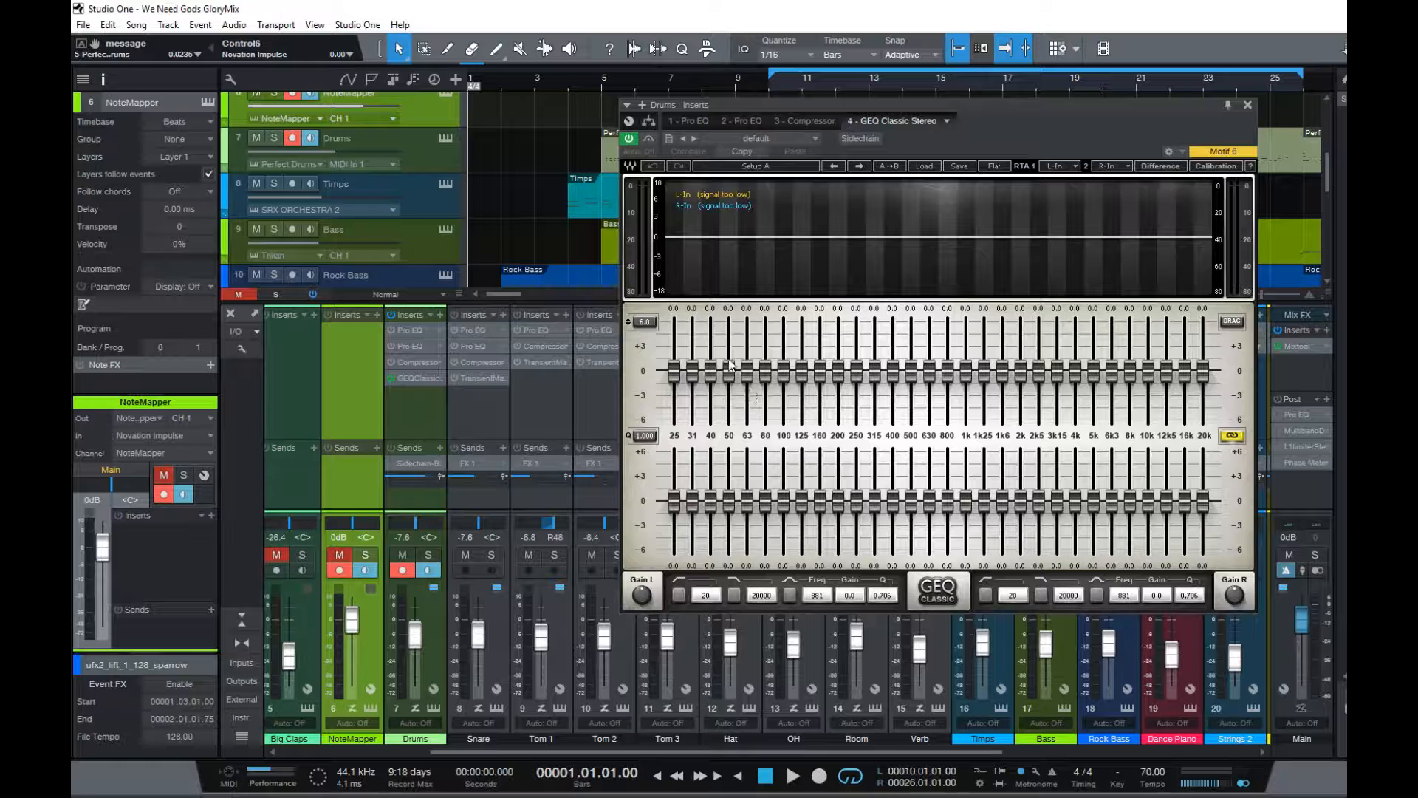
Try the graphic EQ's 100 Hz band, boosting it to 1.1 dB and cutting it to about -3.1 dB
mouse_move(783, 371)
mouse_down()
mouse_move(783, 325)
mouse_move(783, 371)
mouse_up()
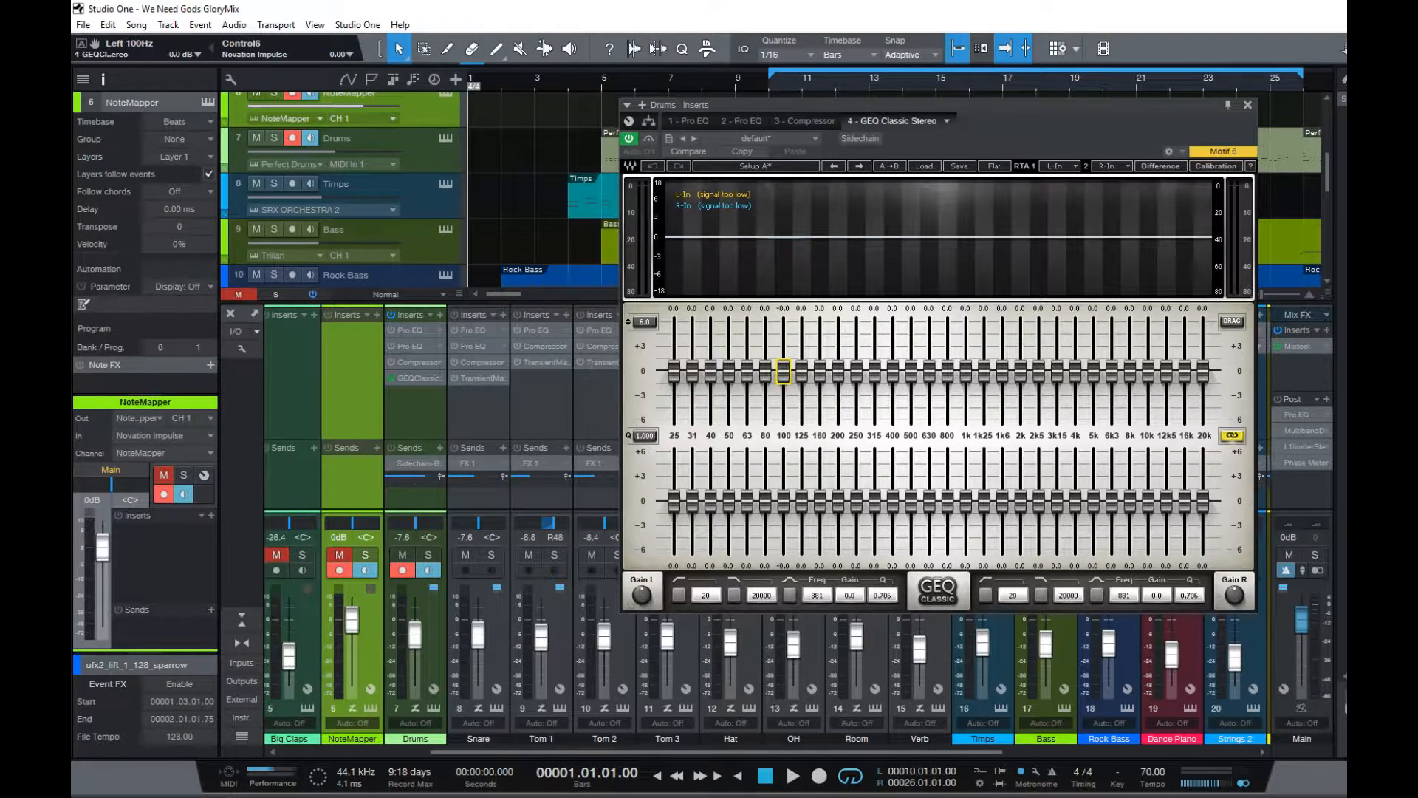
drag(784, 372, 784, 374)
mouse_move(783, 371)
mouse_down()
mouse_move(783, 324)
mouse_move(783, 362)
mouse_up()
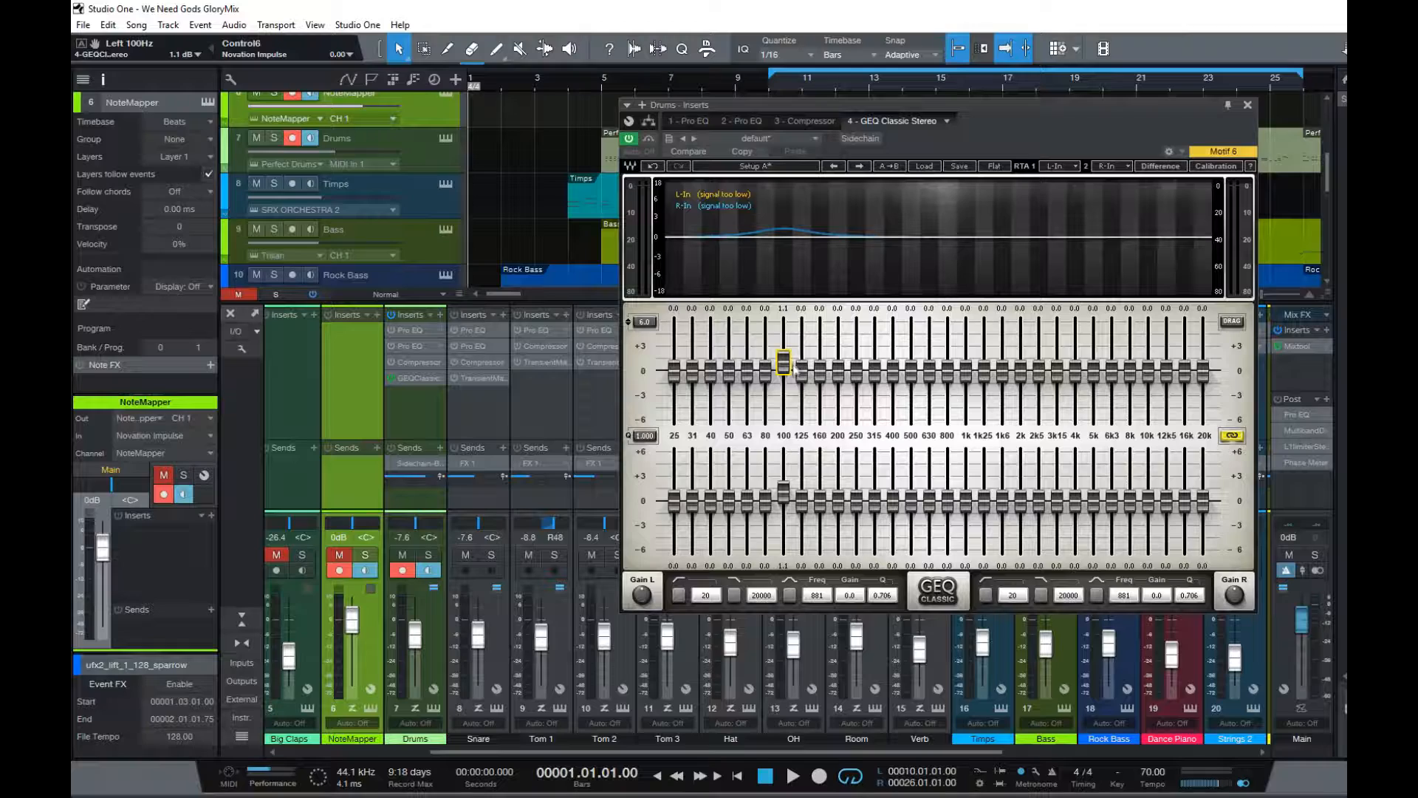
mouse_move(788, 372)
mouse_down()
mouse_move(785, 399)
mouse_move(785, 348)
mouse_move(784, 416)
mouse_move(784, 332)
mouse_move(783, 415)
mouse_move(783, 399)
mouse_up()
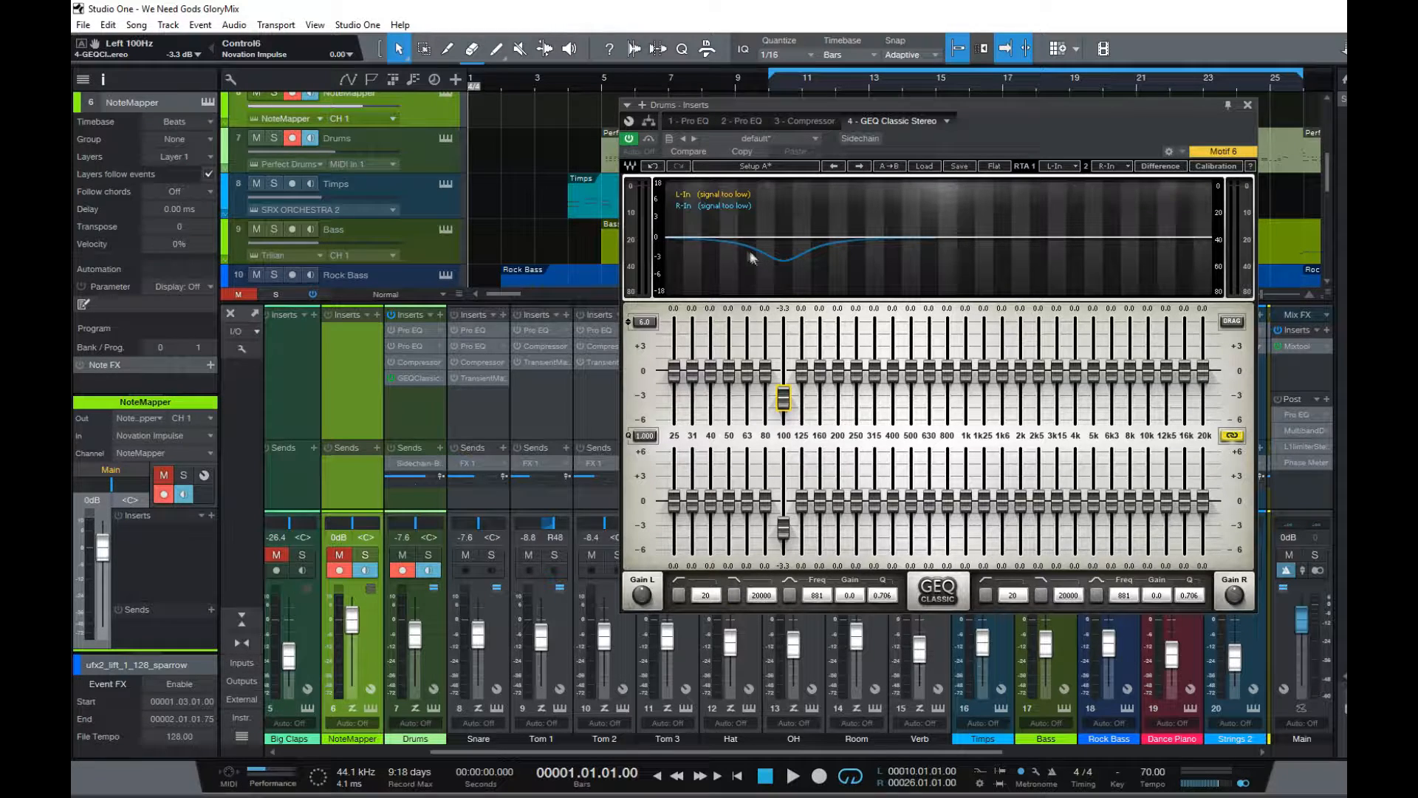
mouse_move(784, 407)
mouse_down()
mouse_move(783, 381)
mouse_move(783, 396)
mouse_up()
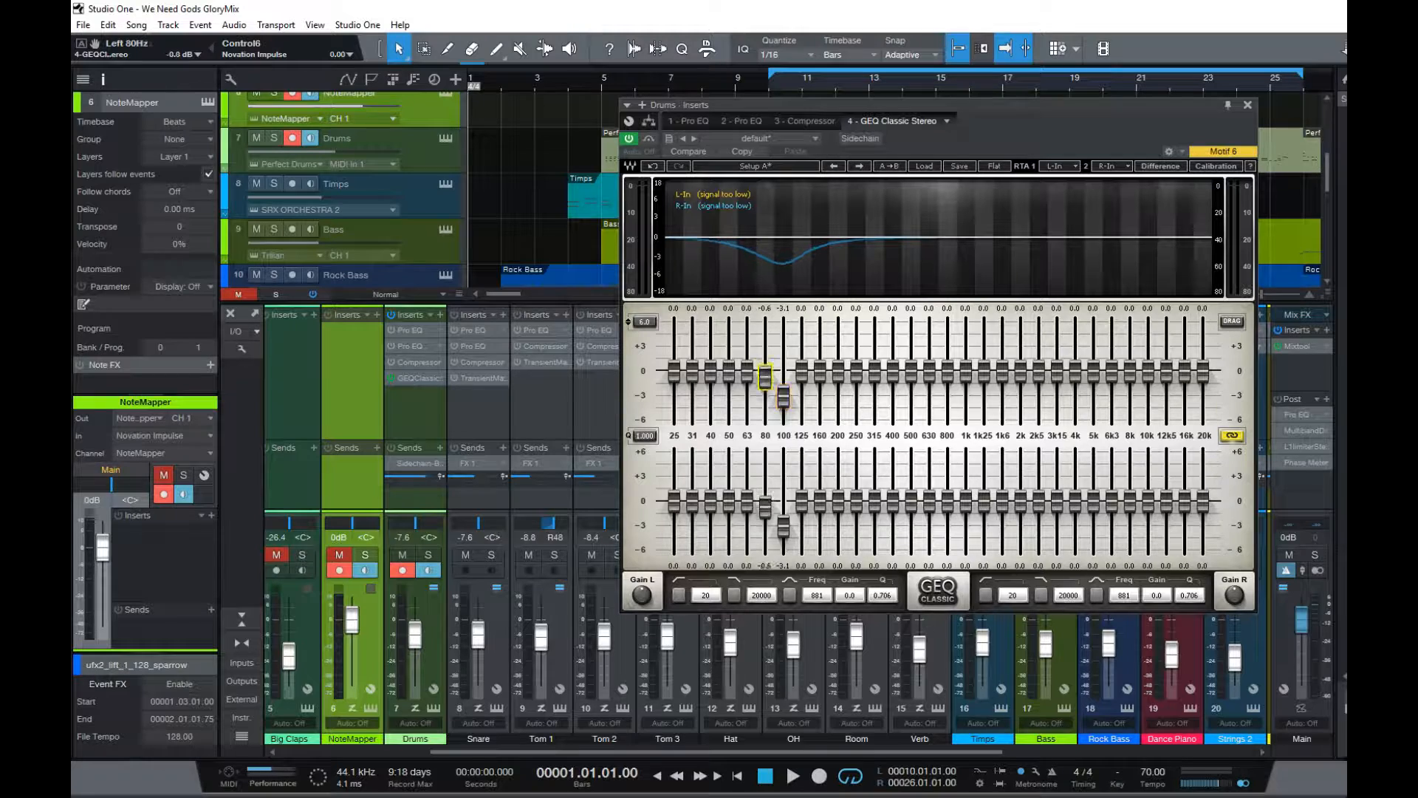
Boost 80 Hz to 3.4 dB against a 100 Hz cut of -3.6 dB, and return both bands to 0 dB
mouse_move(766, 372)
mouse_down()
mouse_move(784, 390)
mouse_move(765, 345)
mouse_up()
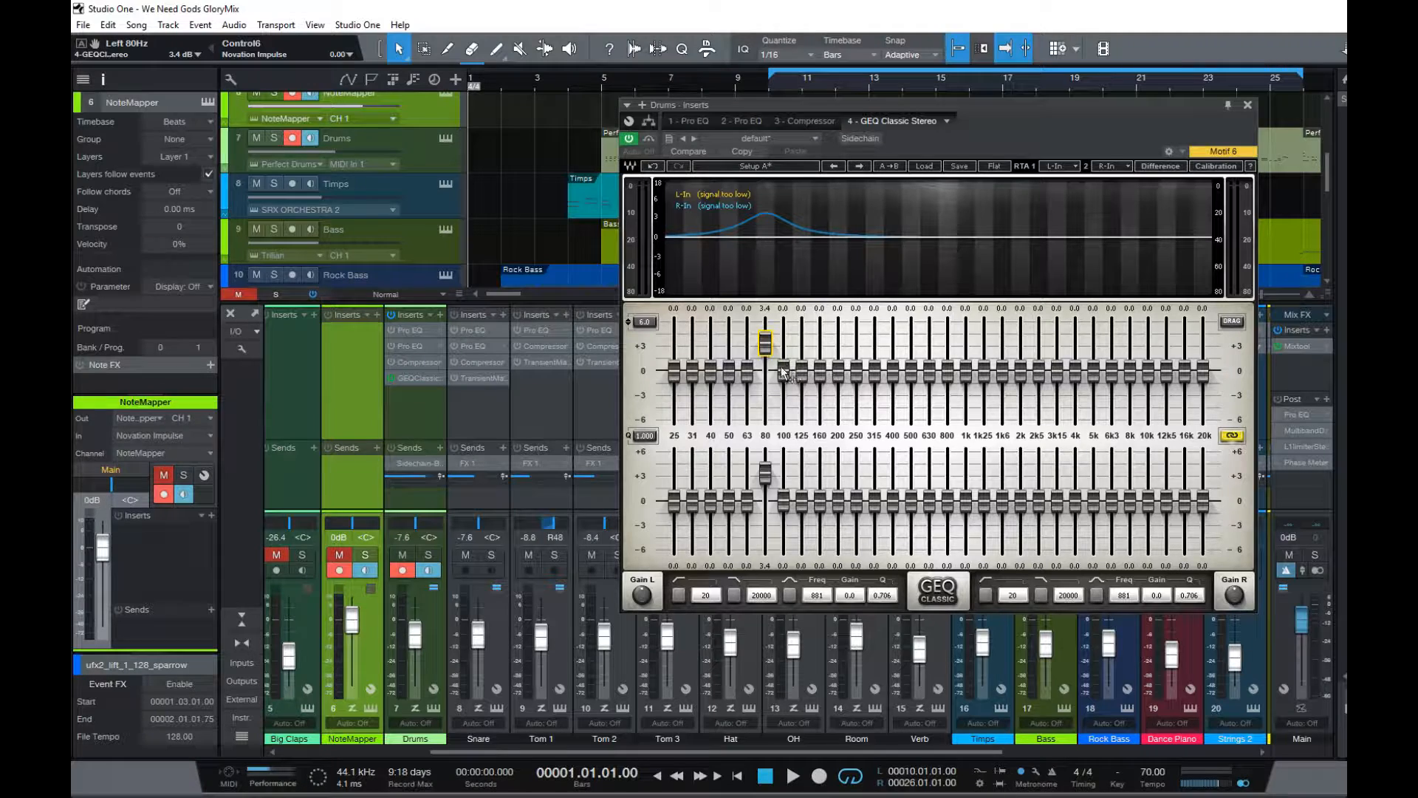
drag(784, 372, 785, 403)
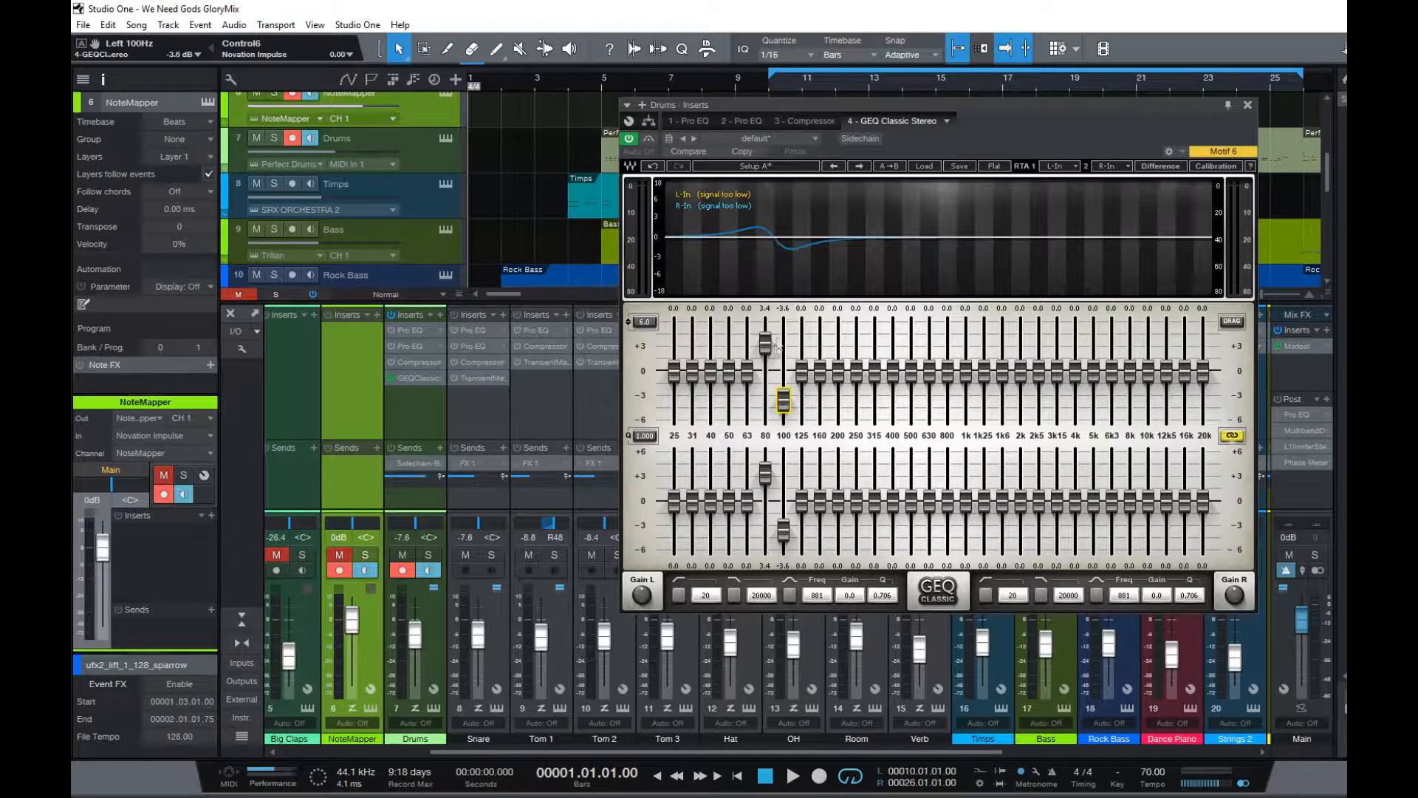
drag(768, 344, 783, 372)
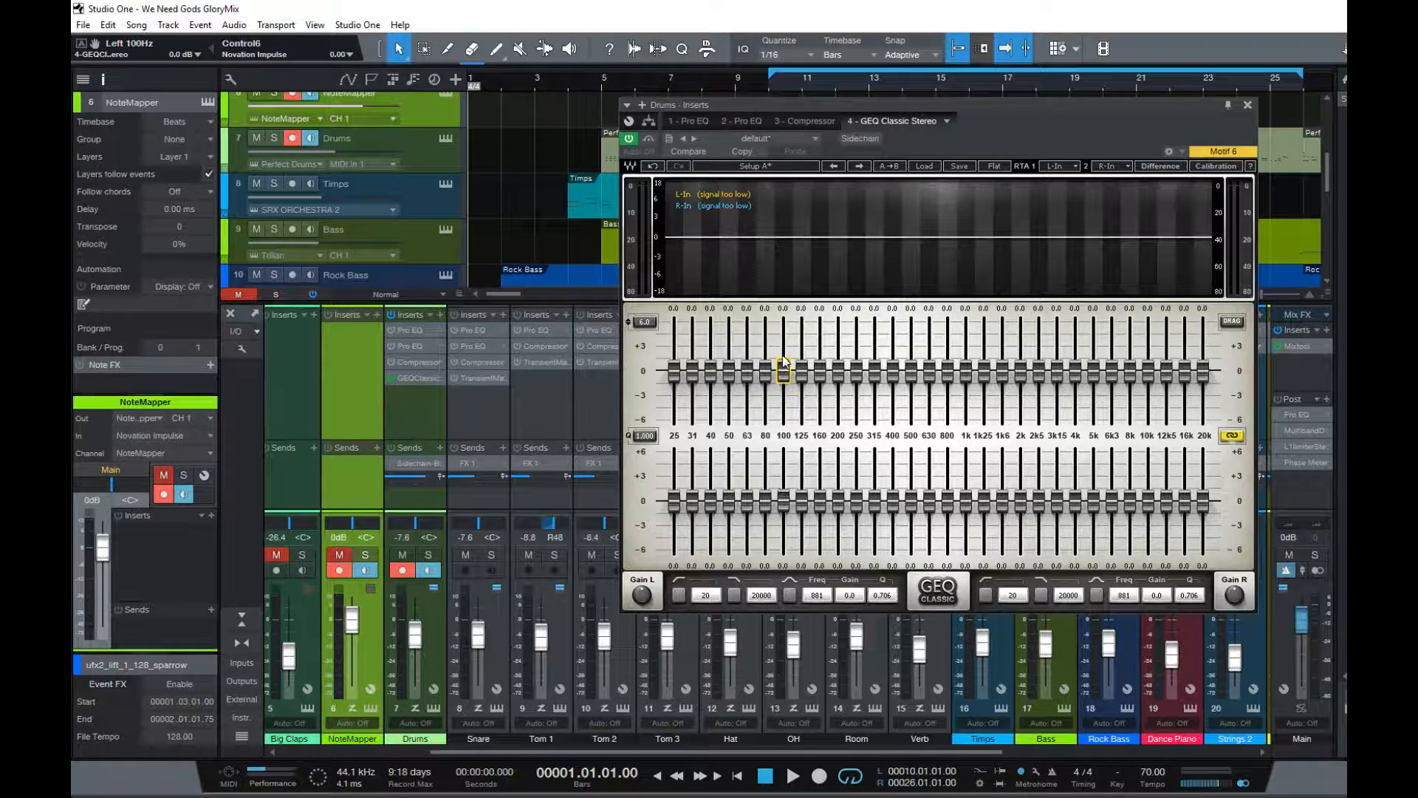
Cut the graphic EQ's 100 Hz band to -6.0 dB and bring it back towards 0 dB
drag(785, 374, 783, 420)
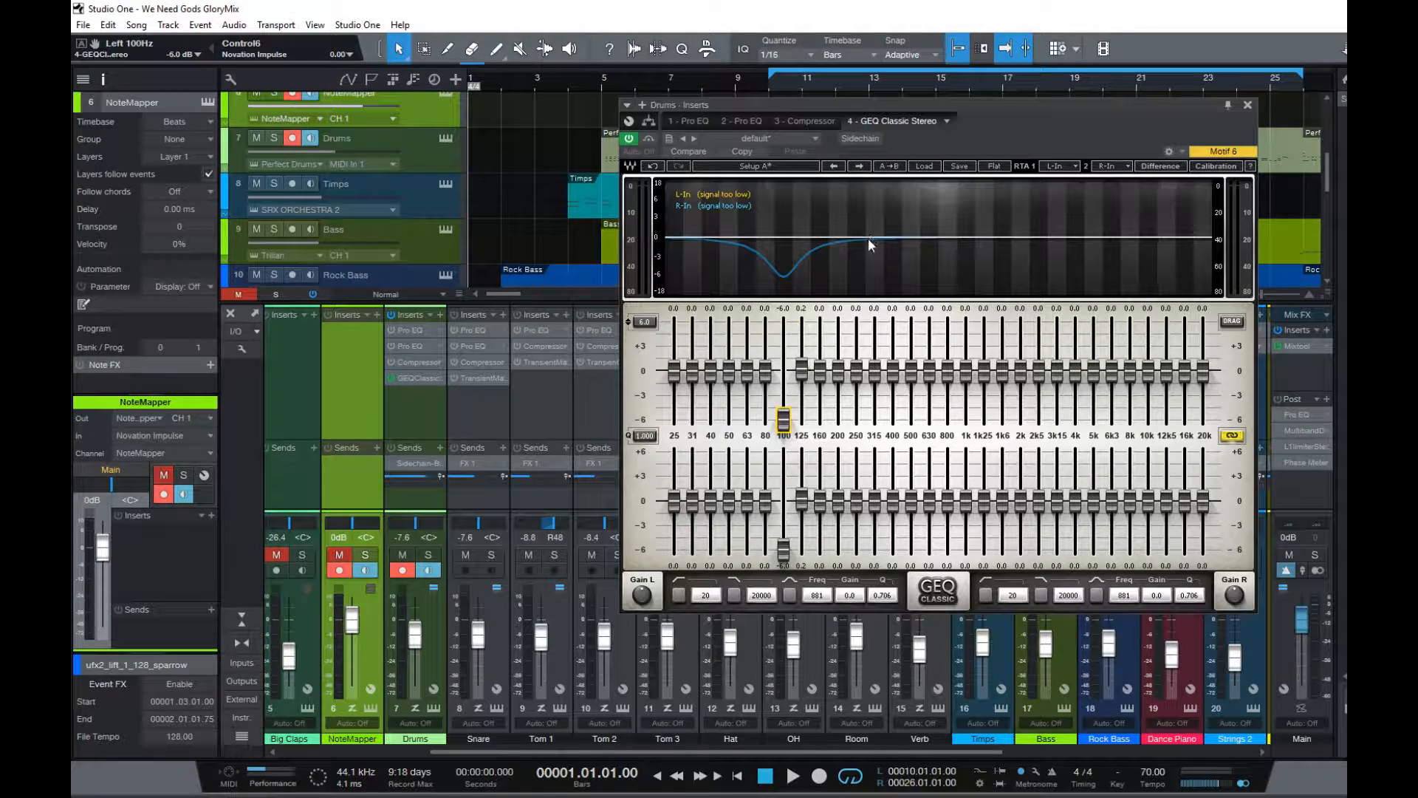
drag(778, 429, 780, 379)
drag(766, 503, 766, 505)
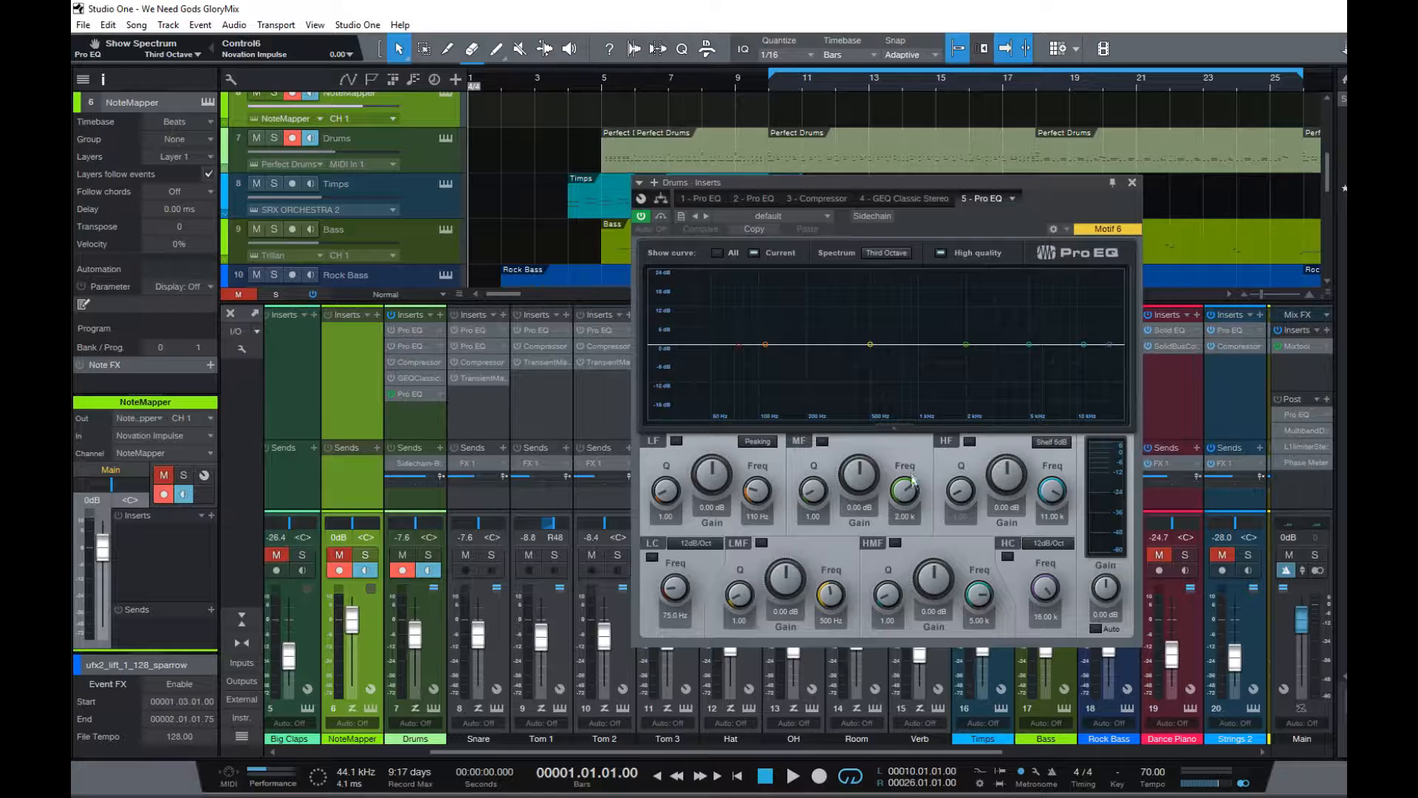
Create a narrow boost with the LF band of the Drums channel's Pro EQ, using 20.88 dB gain and a Q of 24.00
drag(891, 178, 831, 61)
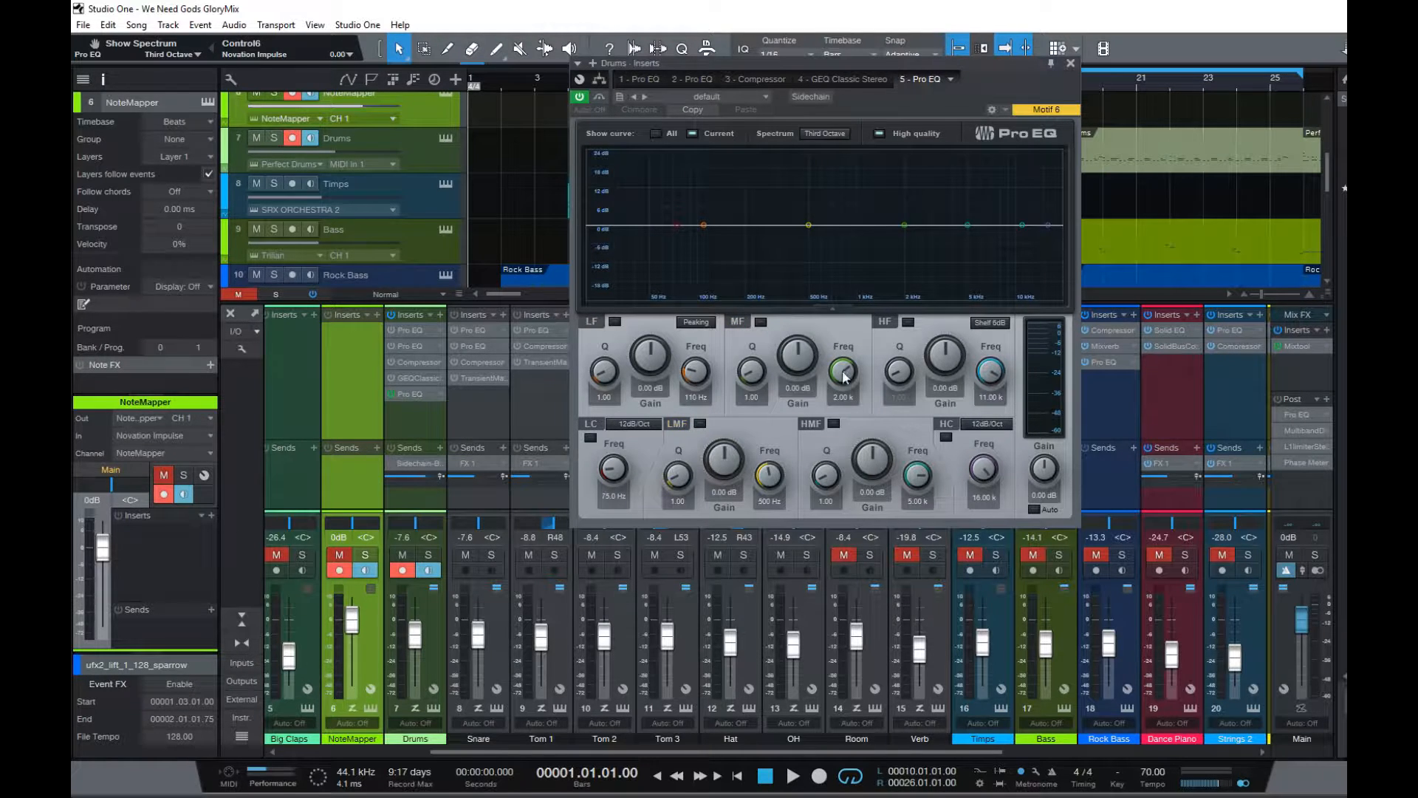
drag(932, 67, 945, 70)
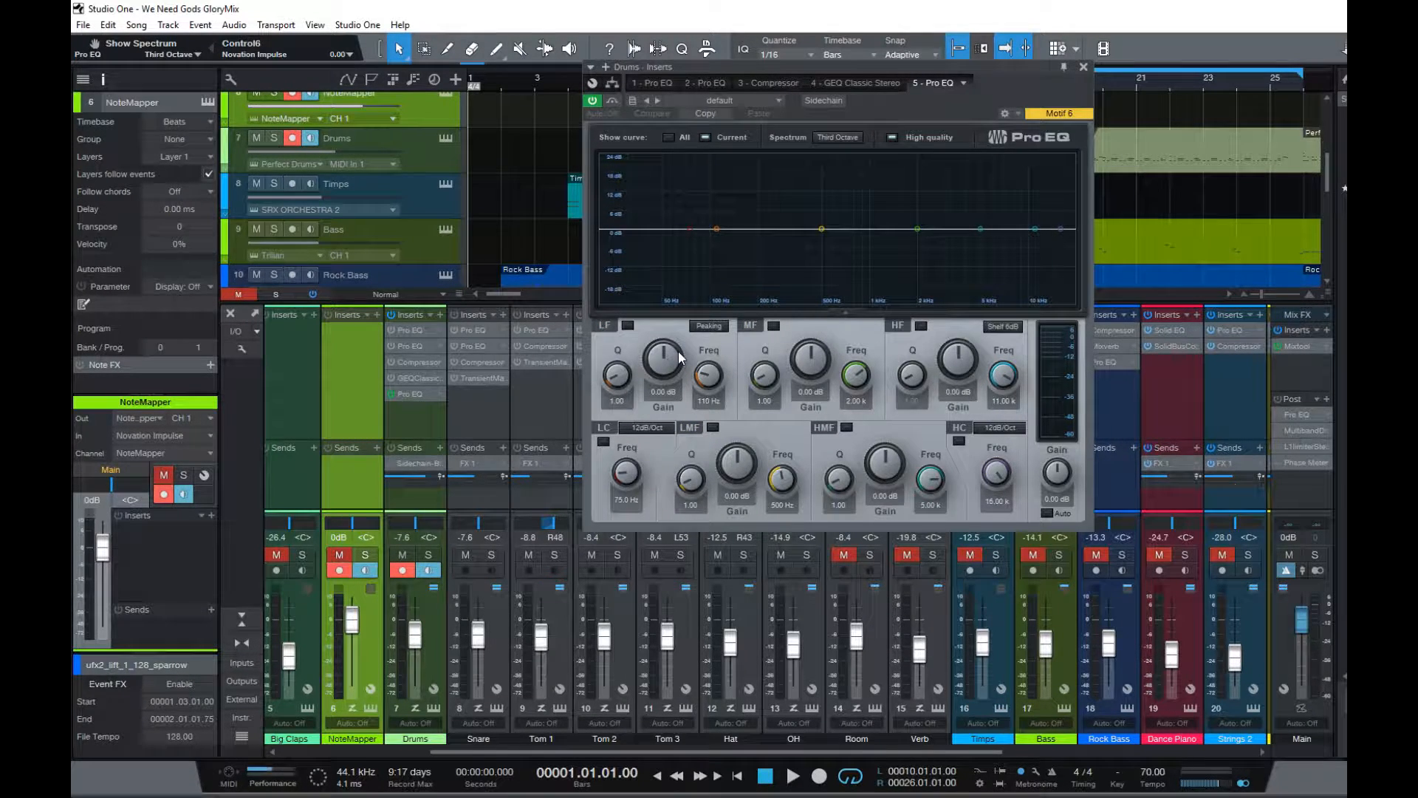
drag(661, 365, 659, 311)
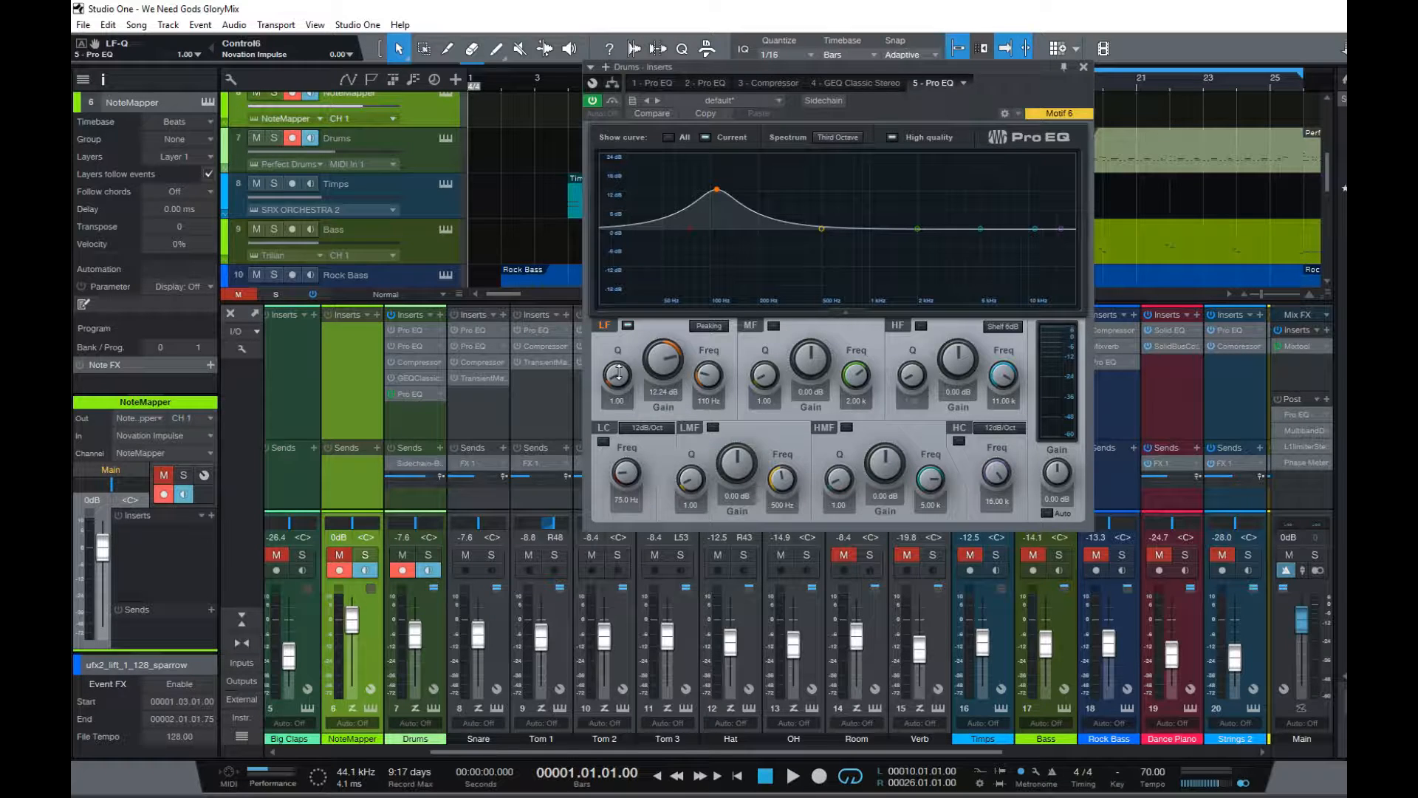
drag(618, 373, 628, 236)
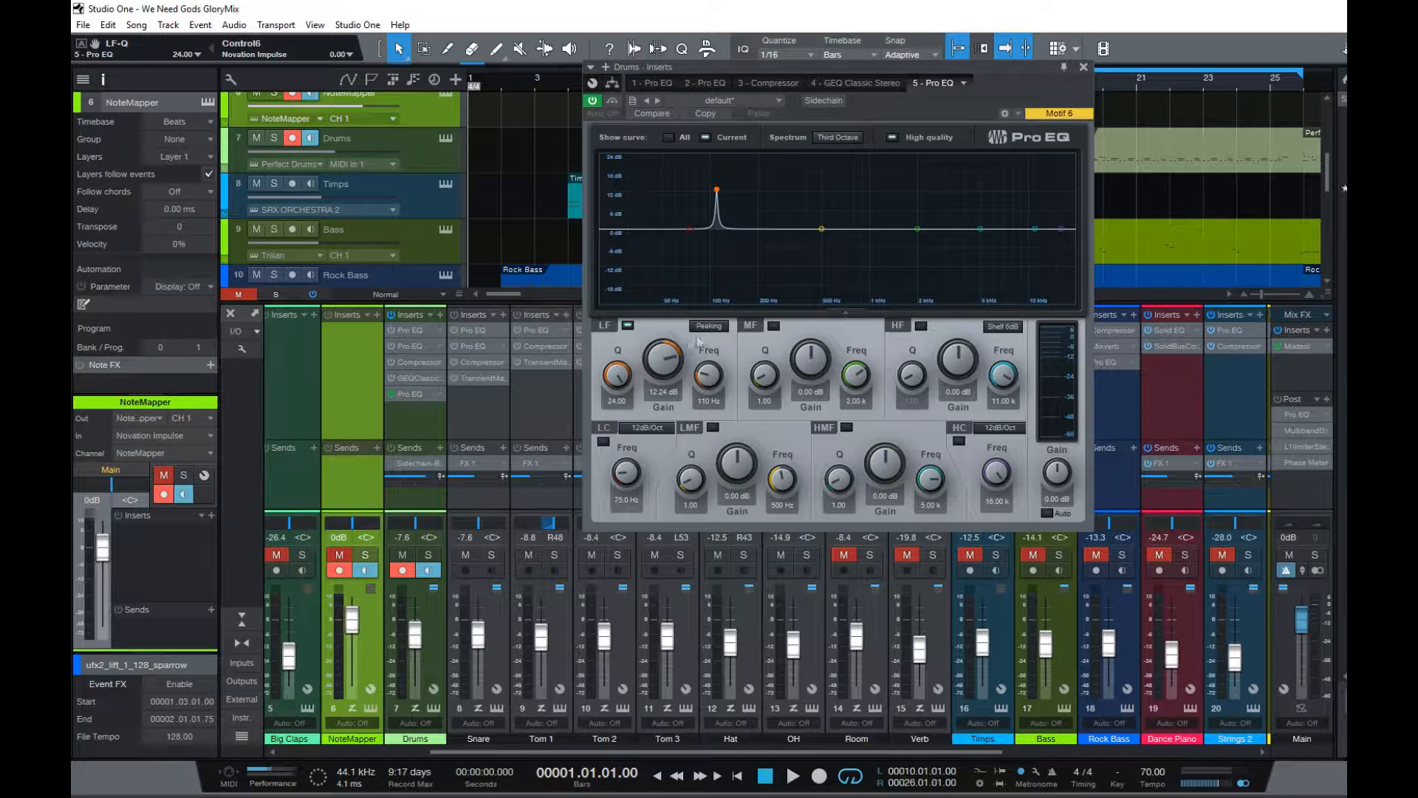
drag(660, 365, 660, 330)
drag(617, 373, 605, 451)
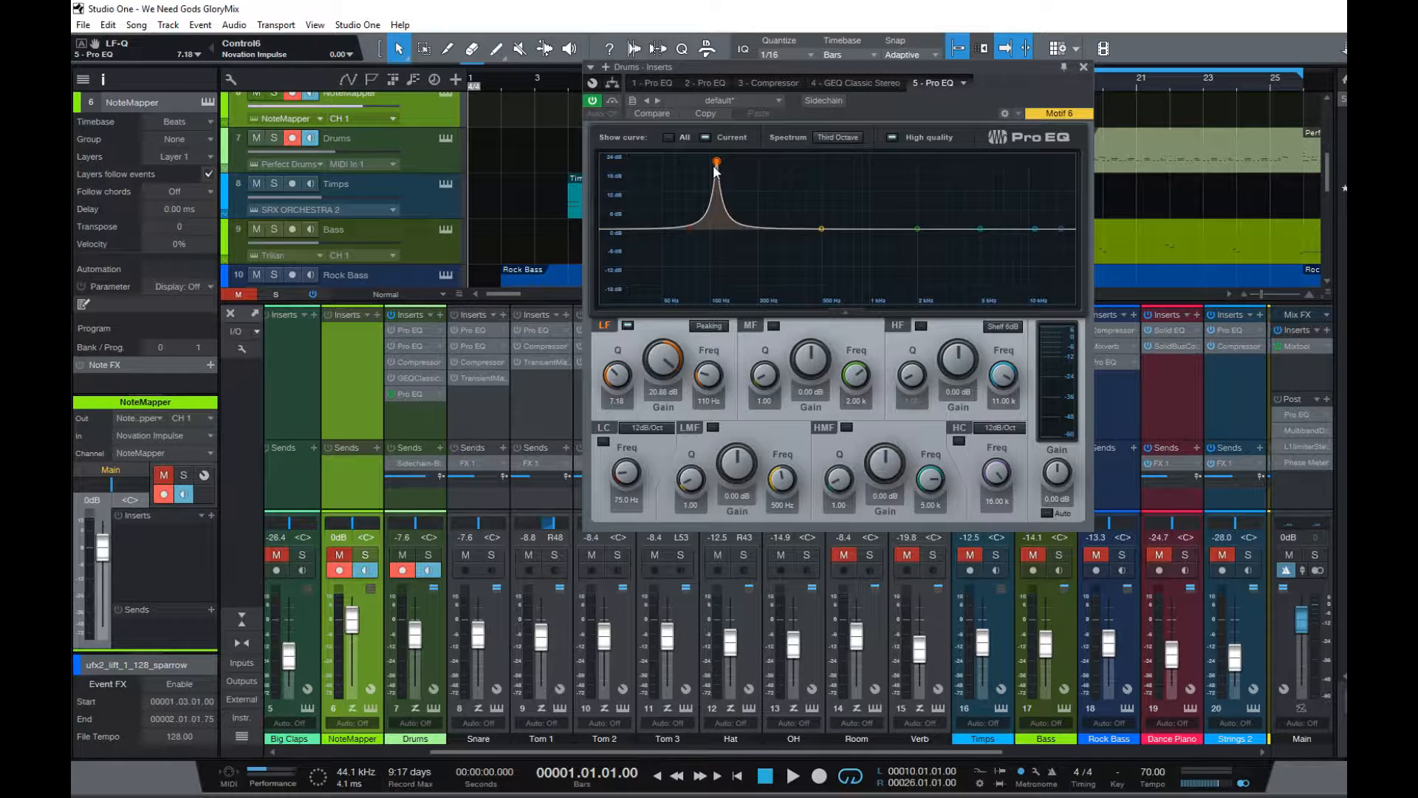
scroll(708, 185, up, 10)
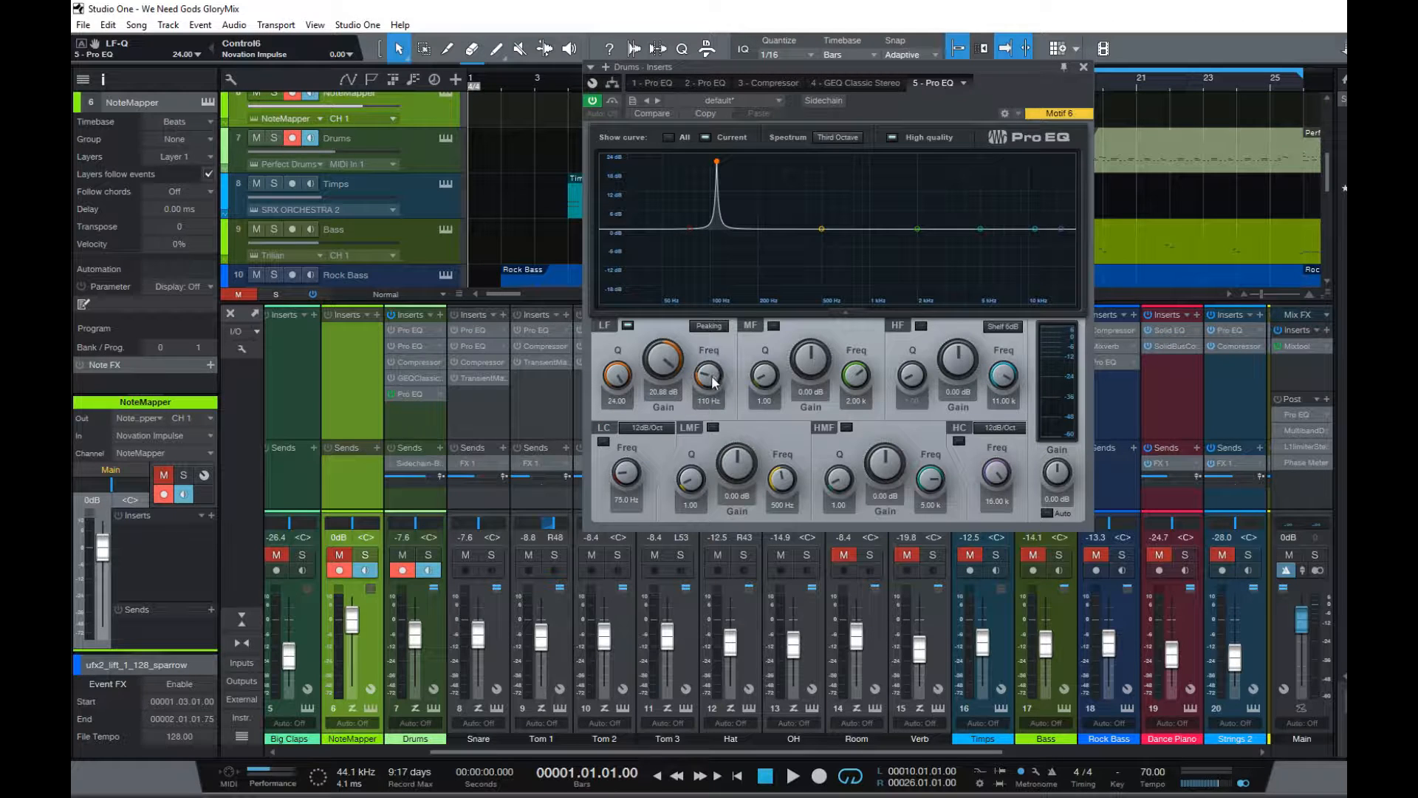
Sweep the LF band's frequency up to 539 Hz and turn it into a -24.00 dB cut
scroll(705, 375, up, 6)
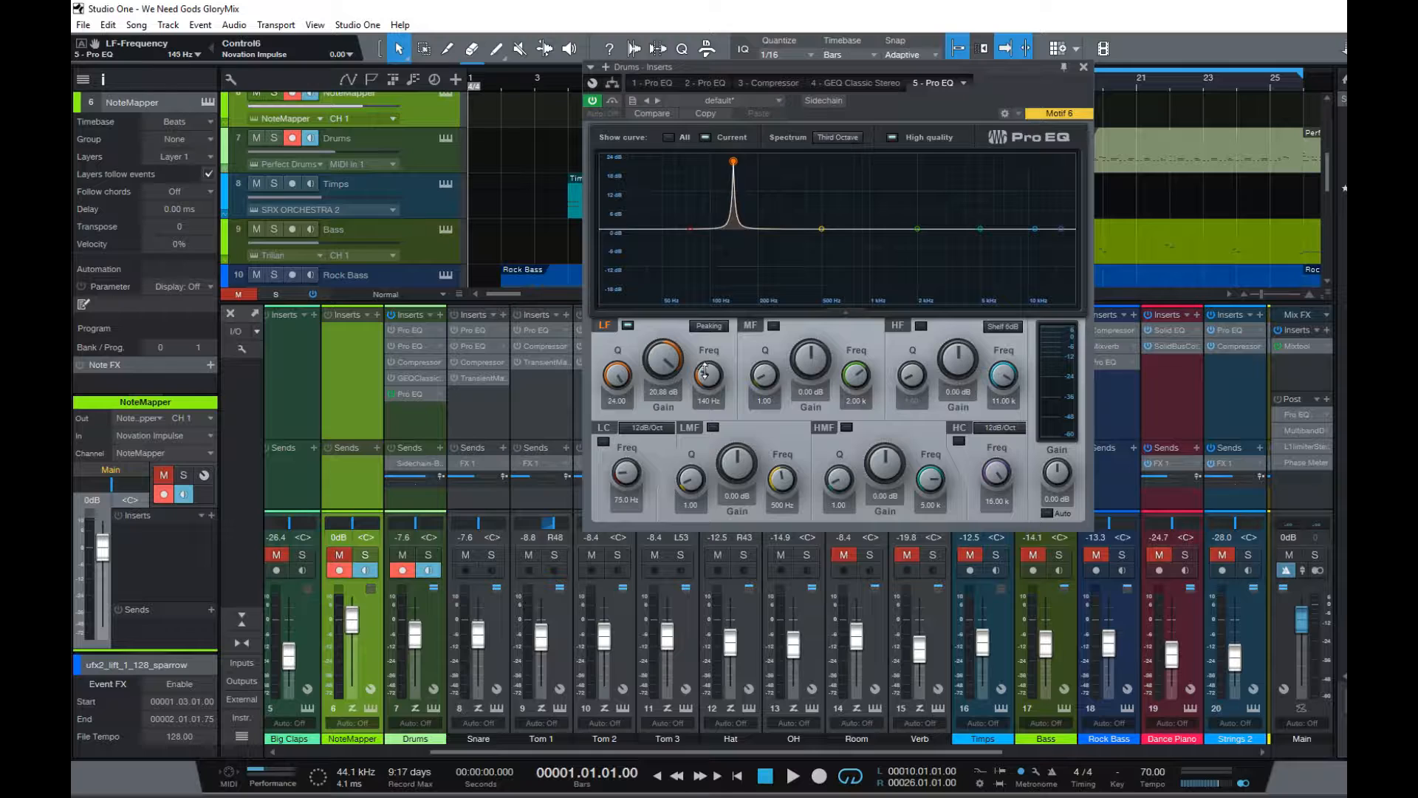
drag(706, 373, 706, 342)
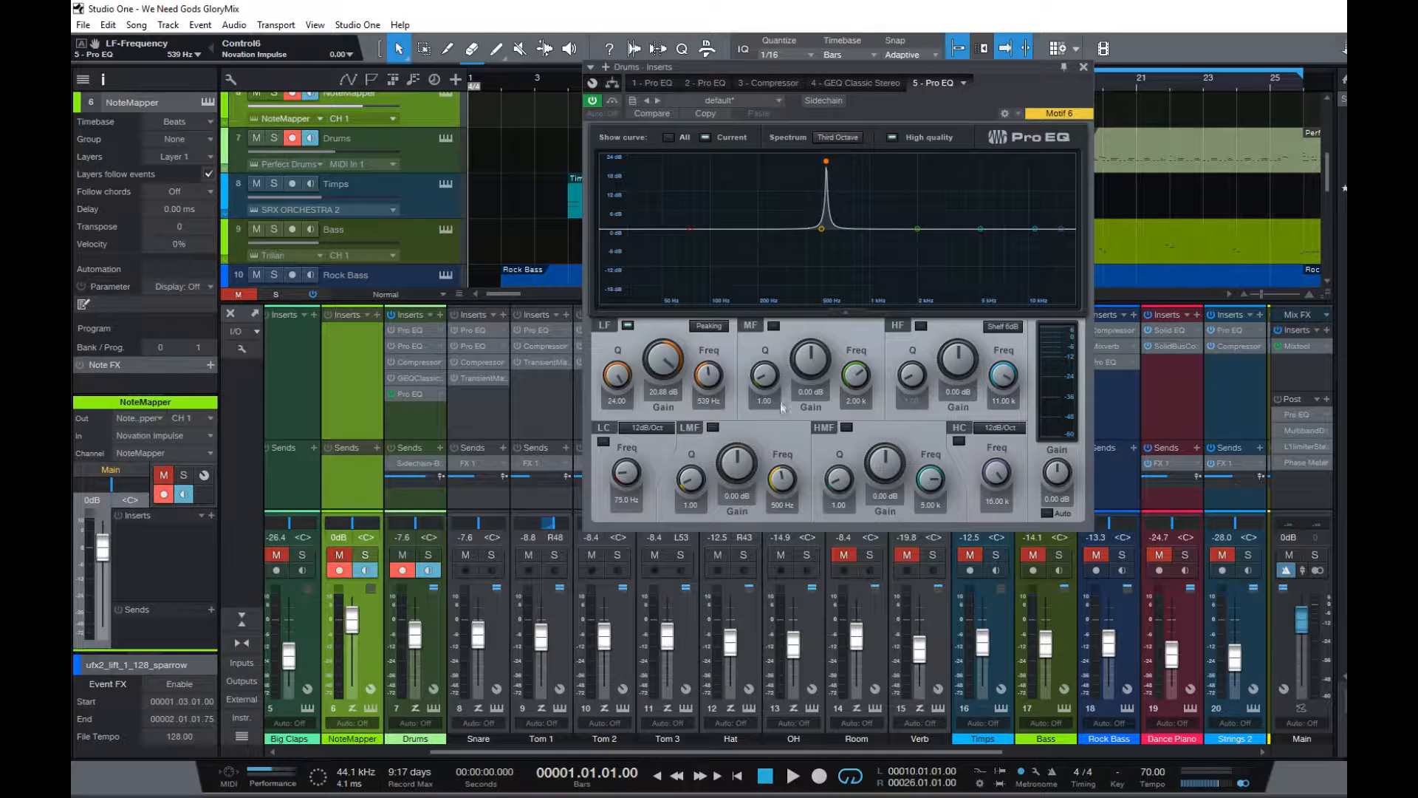
drag(676, 356, 695, 553)
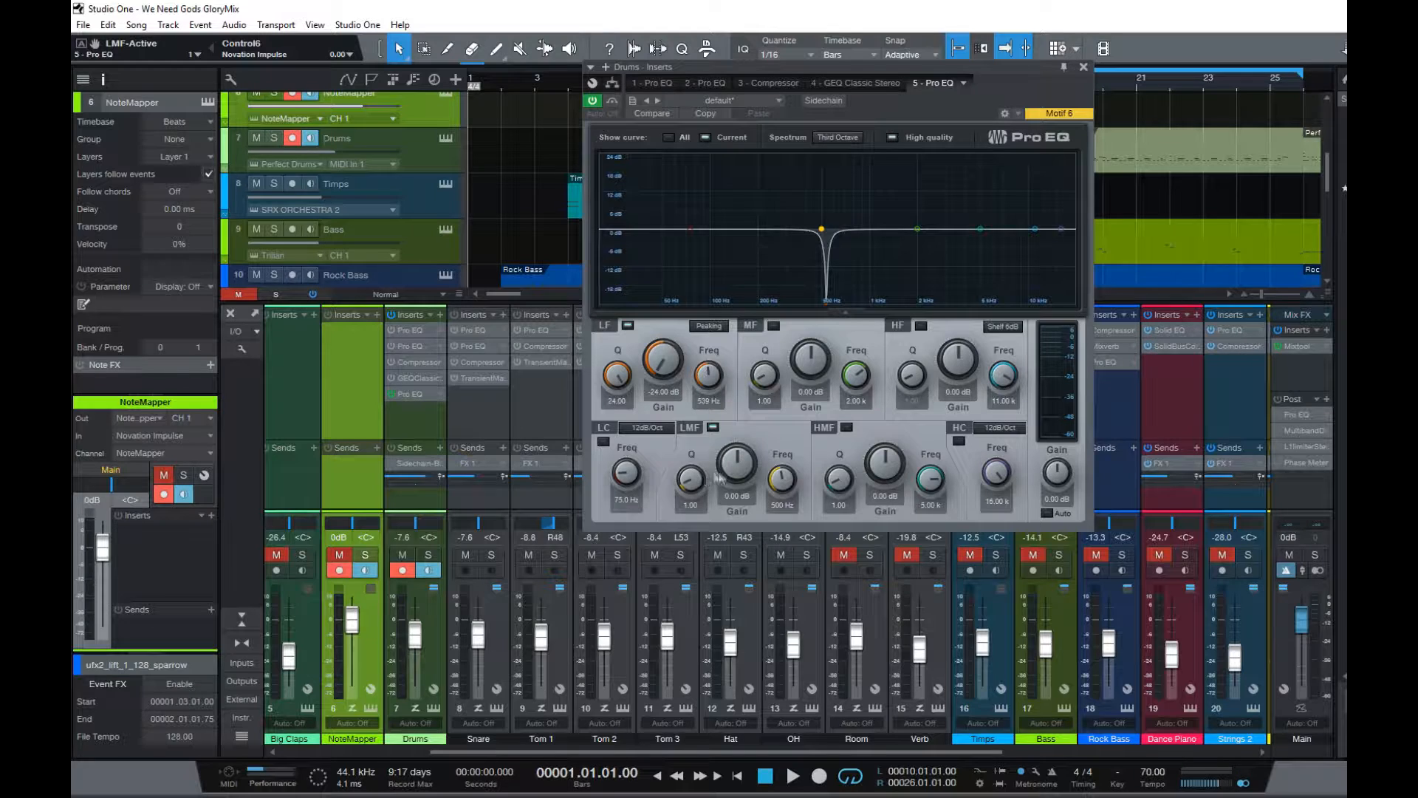
Shape the LMF band into a narrow boost at 451 Hz with 13.92 dB gain and a Q of about 17.7
drag(784, 470, 785, 474)
drag(689, 484, 735, 412)
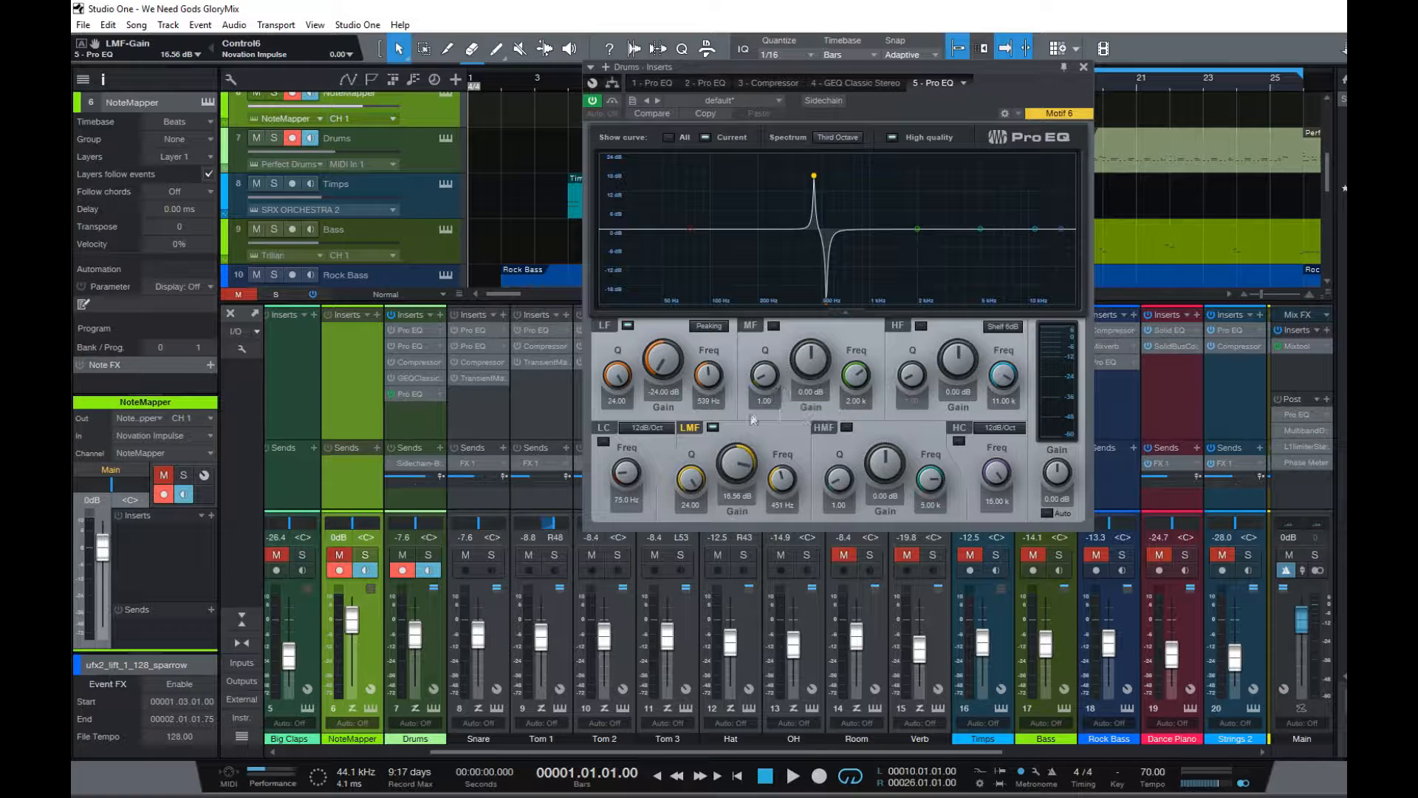
mouse_move(734, 485)
mouse_down()
mouse_move(734, 498)
mouse_move(728, 479)
mouse_up()
drag(694, 475, 696, 535)
Disable the LMF band, flatten the LF band to nearly 0 dB at 409 Hz, and close the Pro EQ window
click(713, 427)
drag(827, 298, 837, 225)
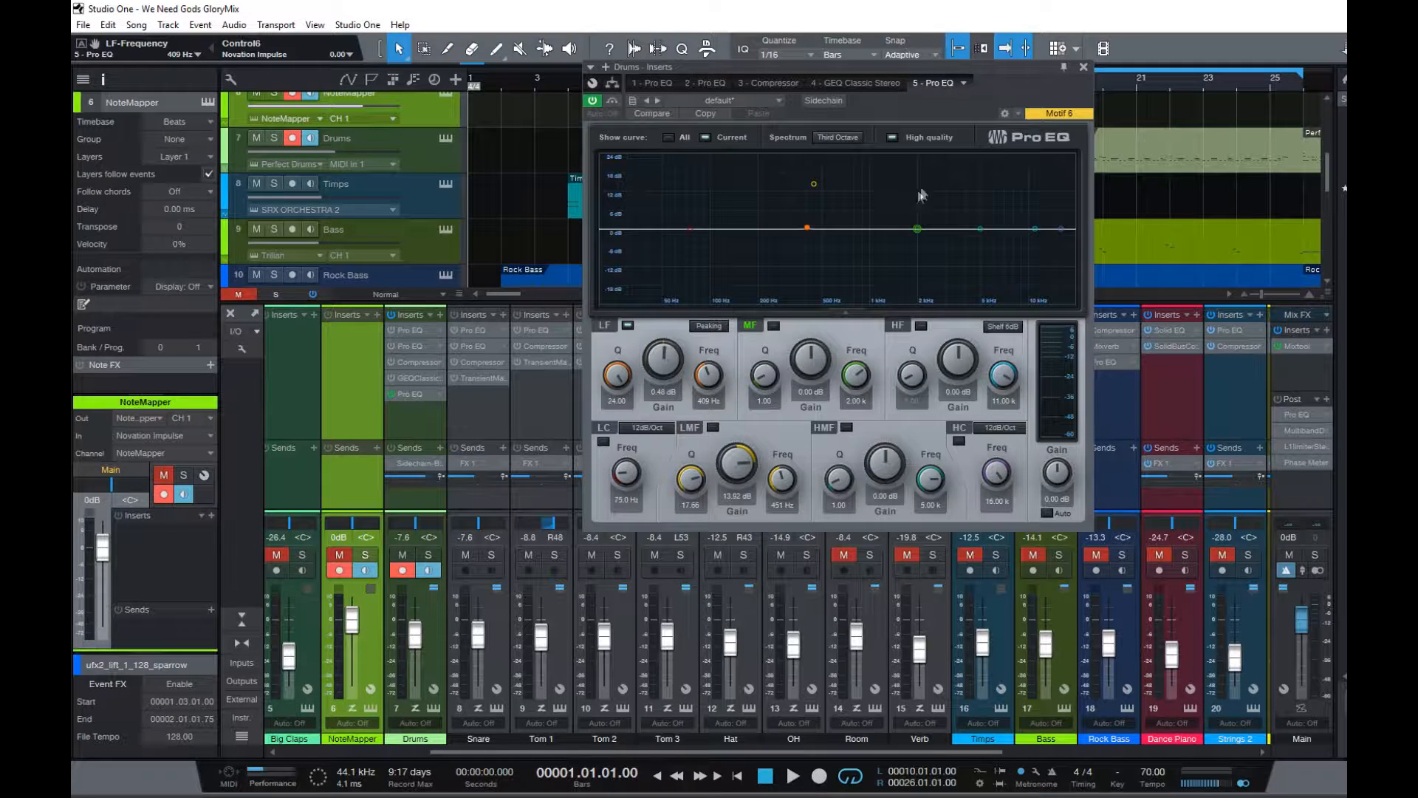
click(1083, 66)
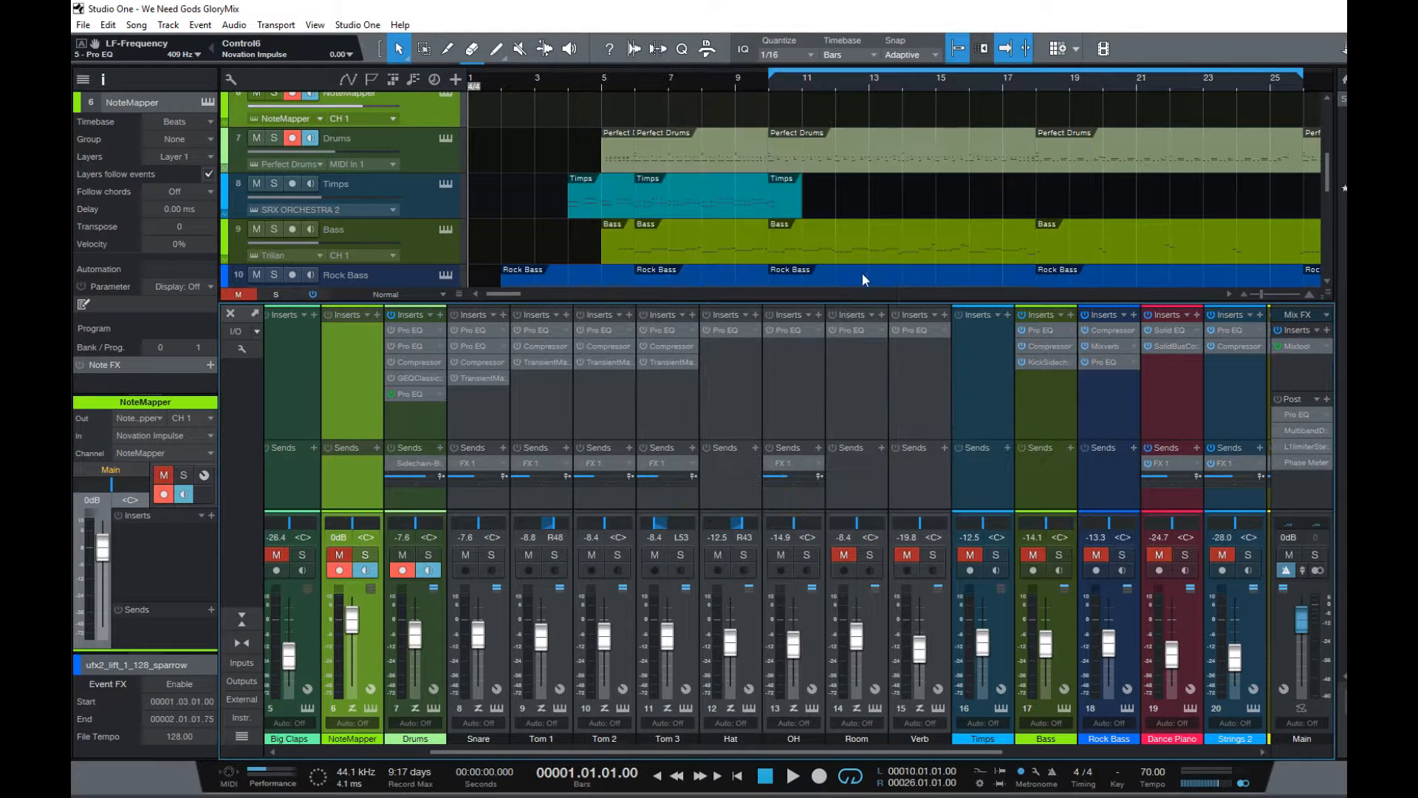
Place the playback cursor at bar 10 and turn off record arming on the Drums channel
drag(513, 295, 522, 296)
click(548, 82)
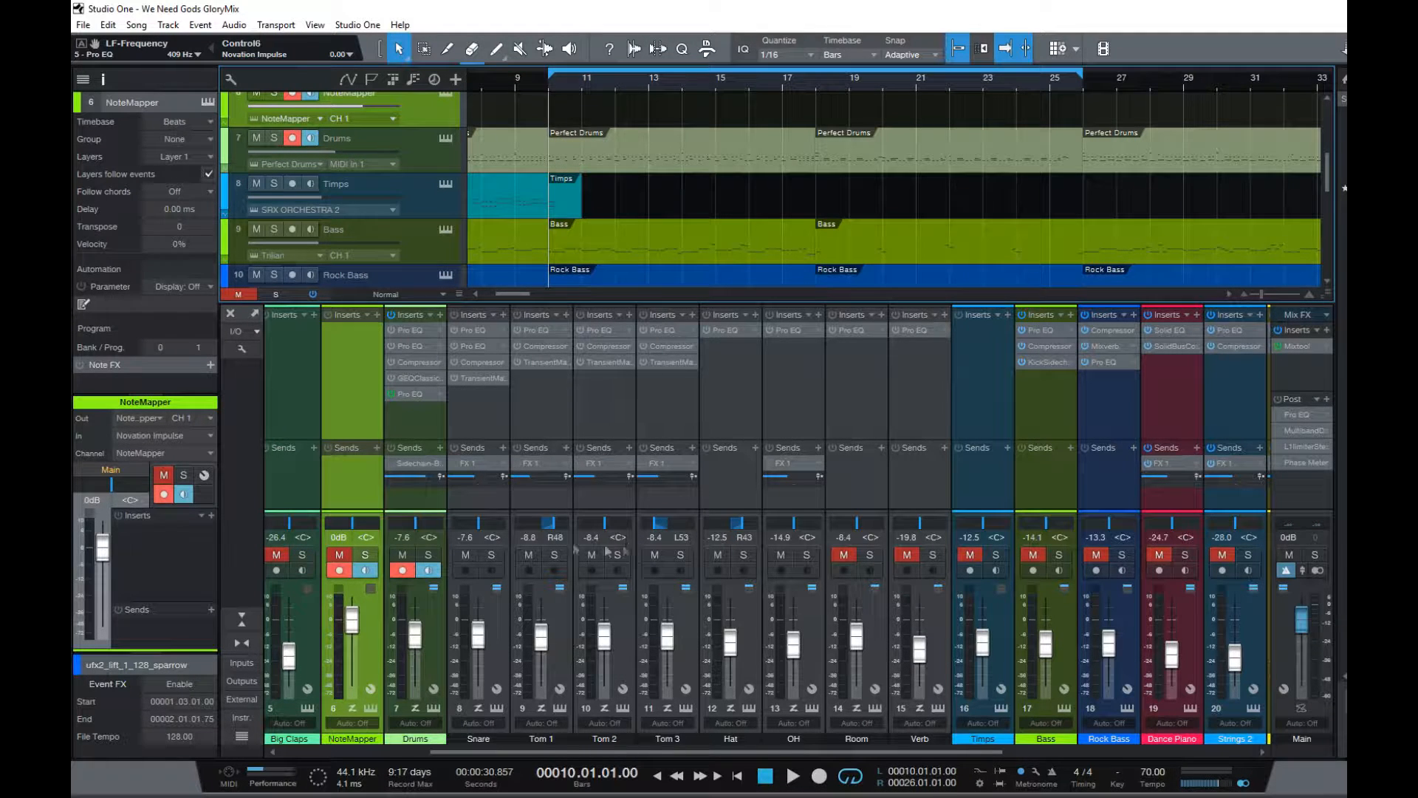
click(402, 569)
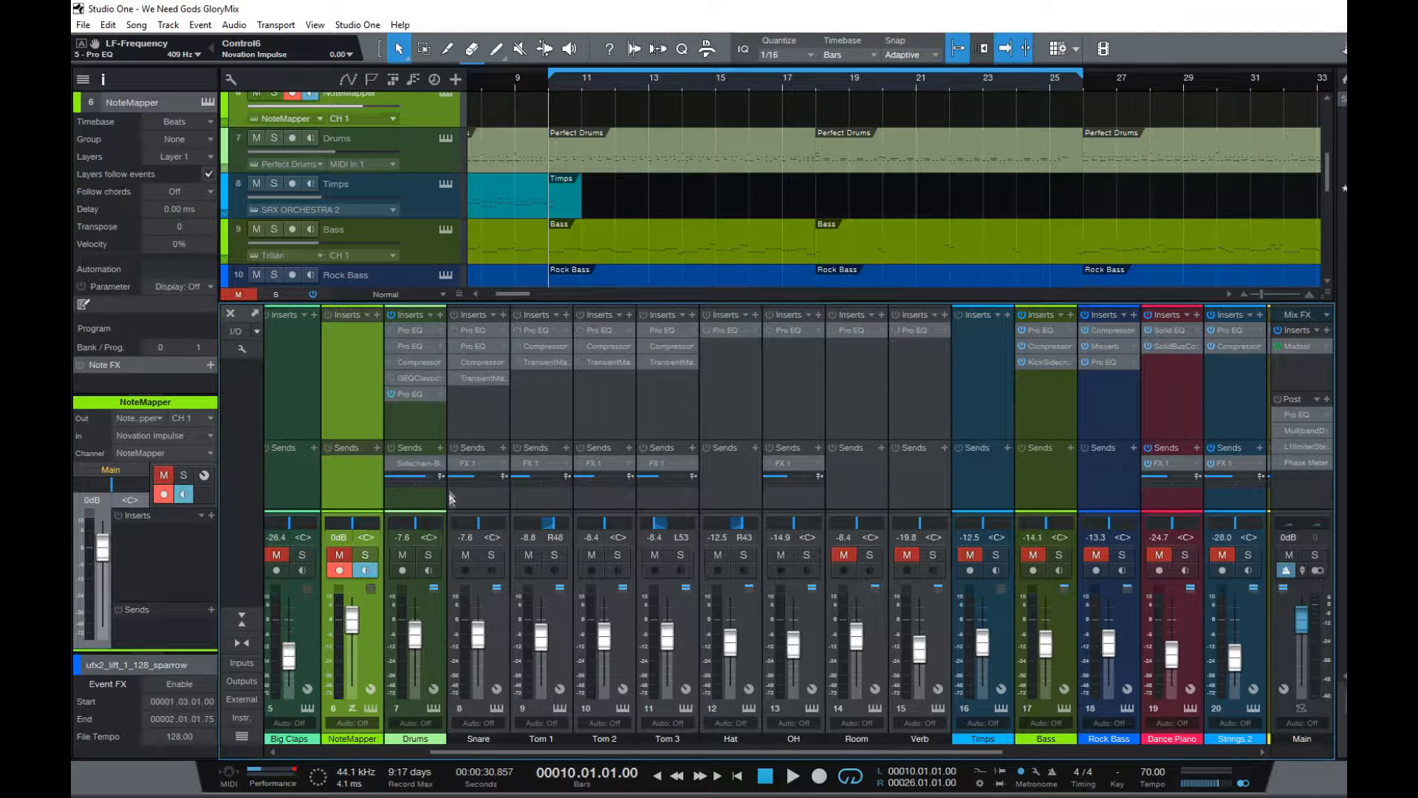
Review the fifth insert, Pro EQ, on the Drums channel and close its window
click(409, 396)
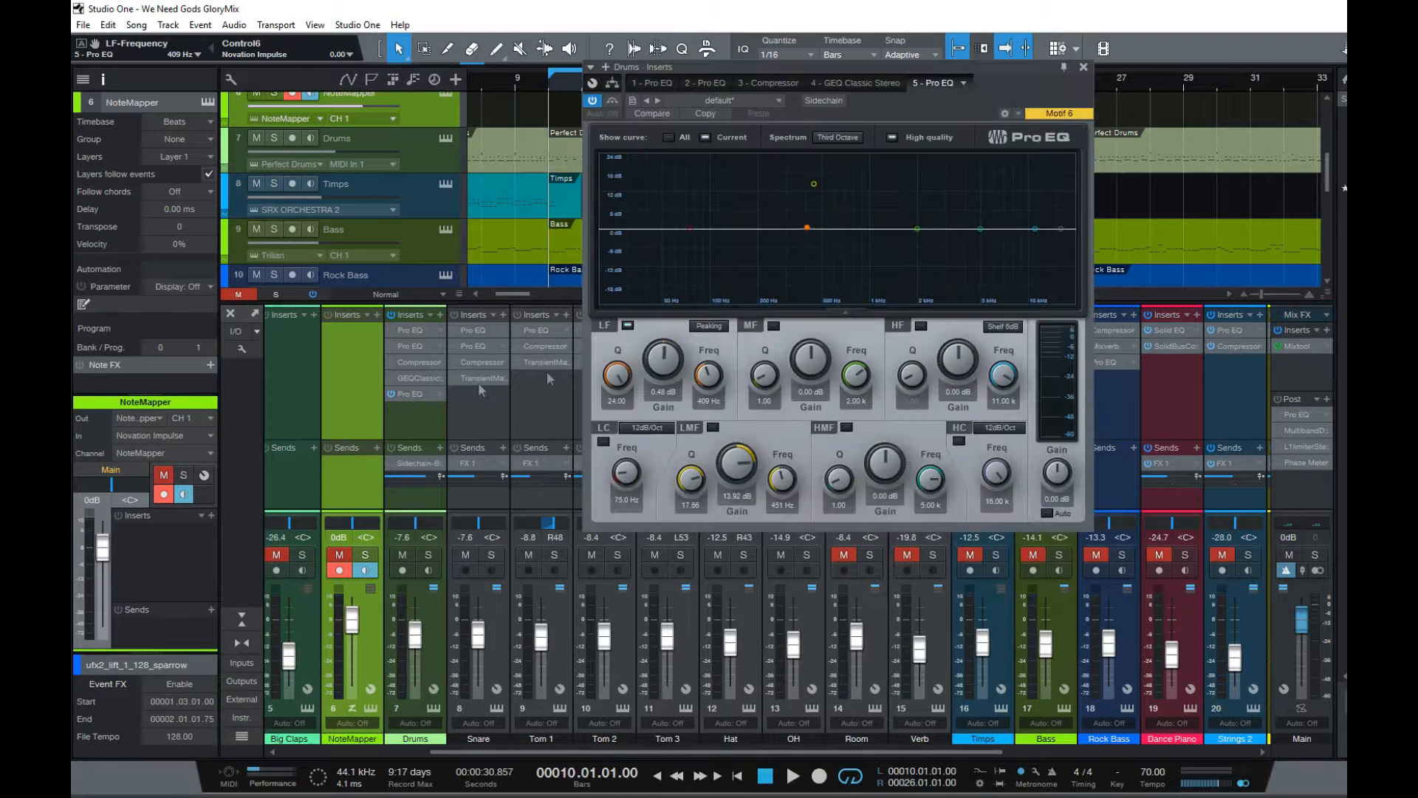
click(1084, 68)
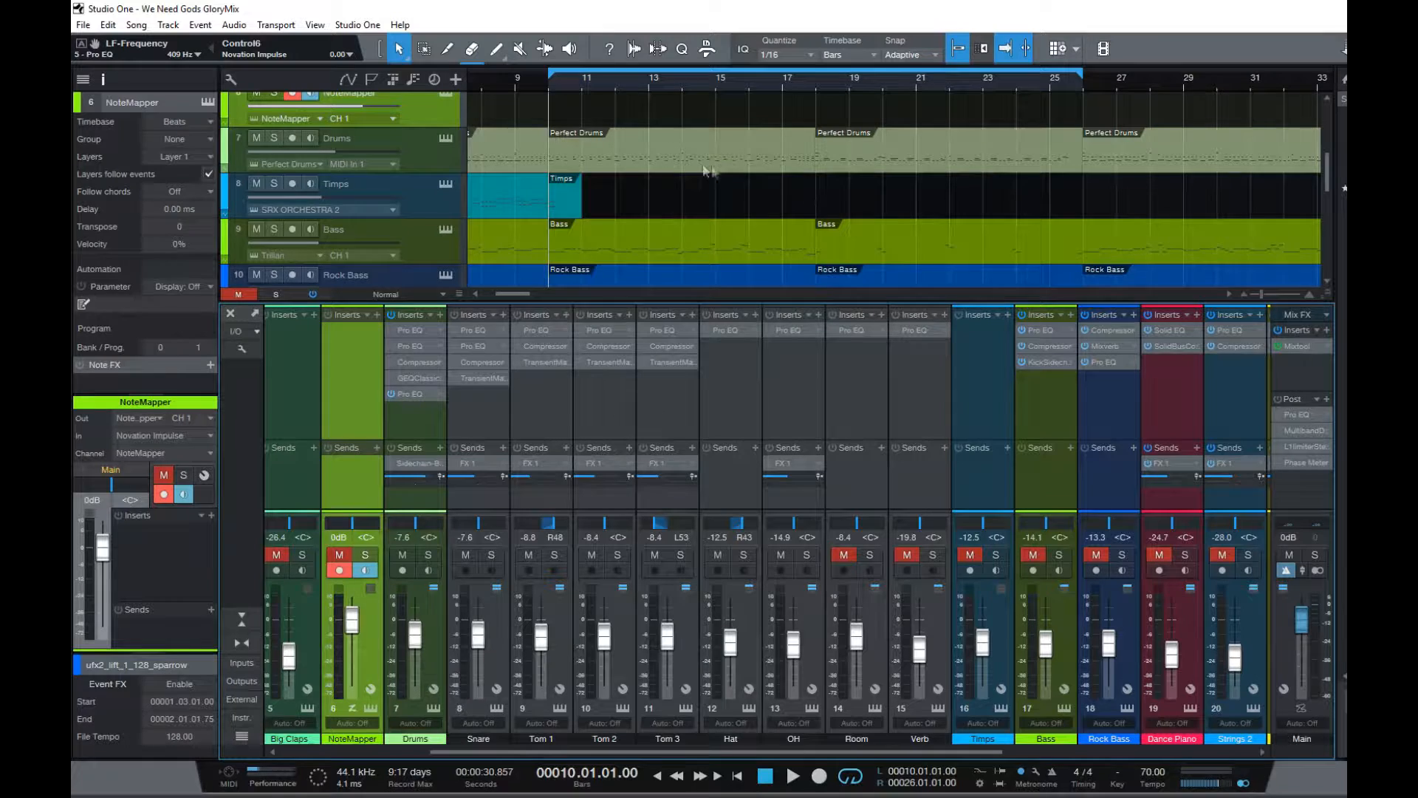
Open the Drums track's Perfect Drums instrument, reposition its window and audition the kick drum
scroll(639, 168, up, 1)
scroll(640, 168, down, 2)
scroll(641, 167, up, 1)
scroll(641, 165, down, 1)
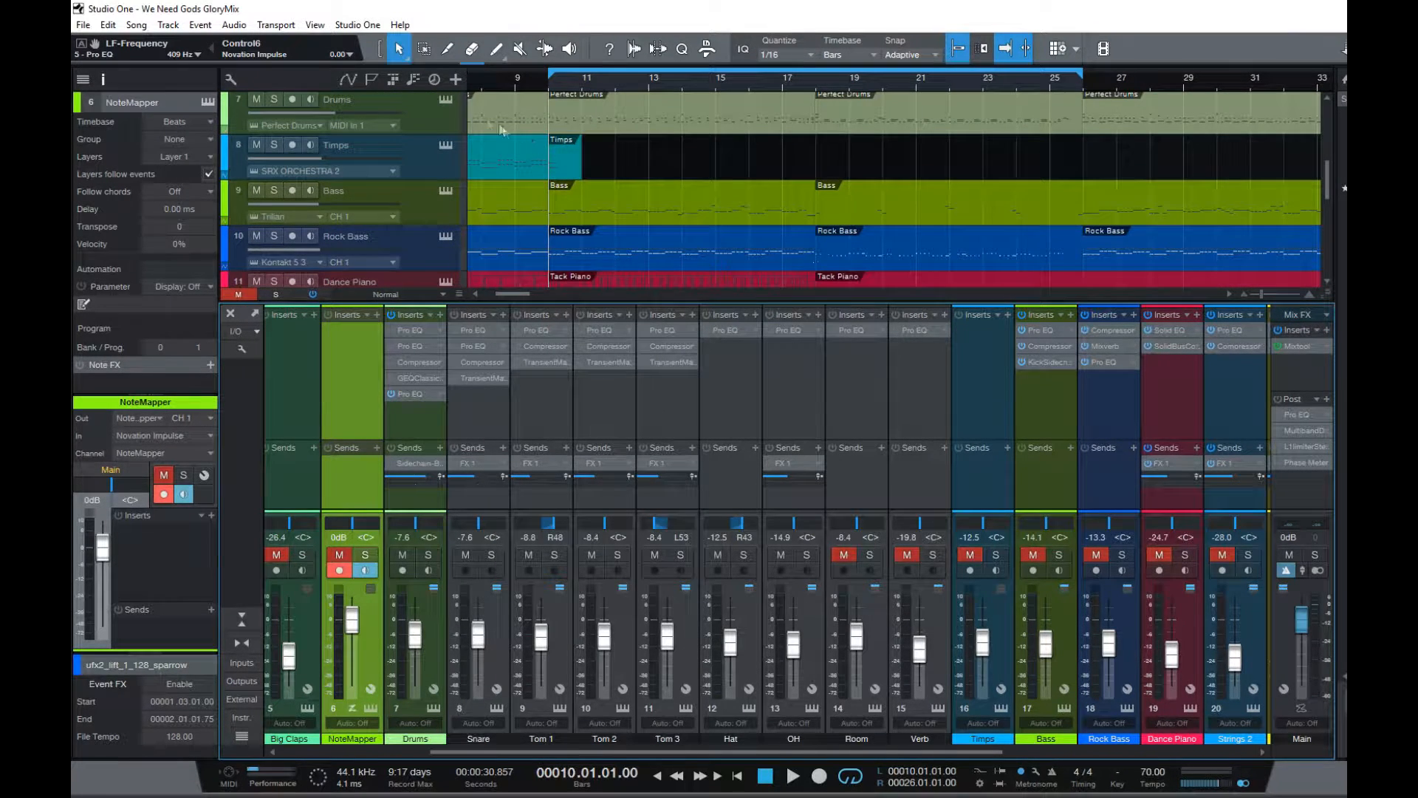
click(443, 100)
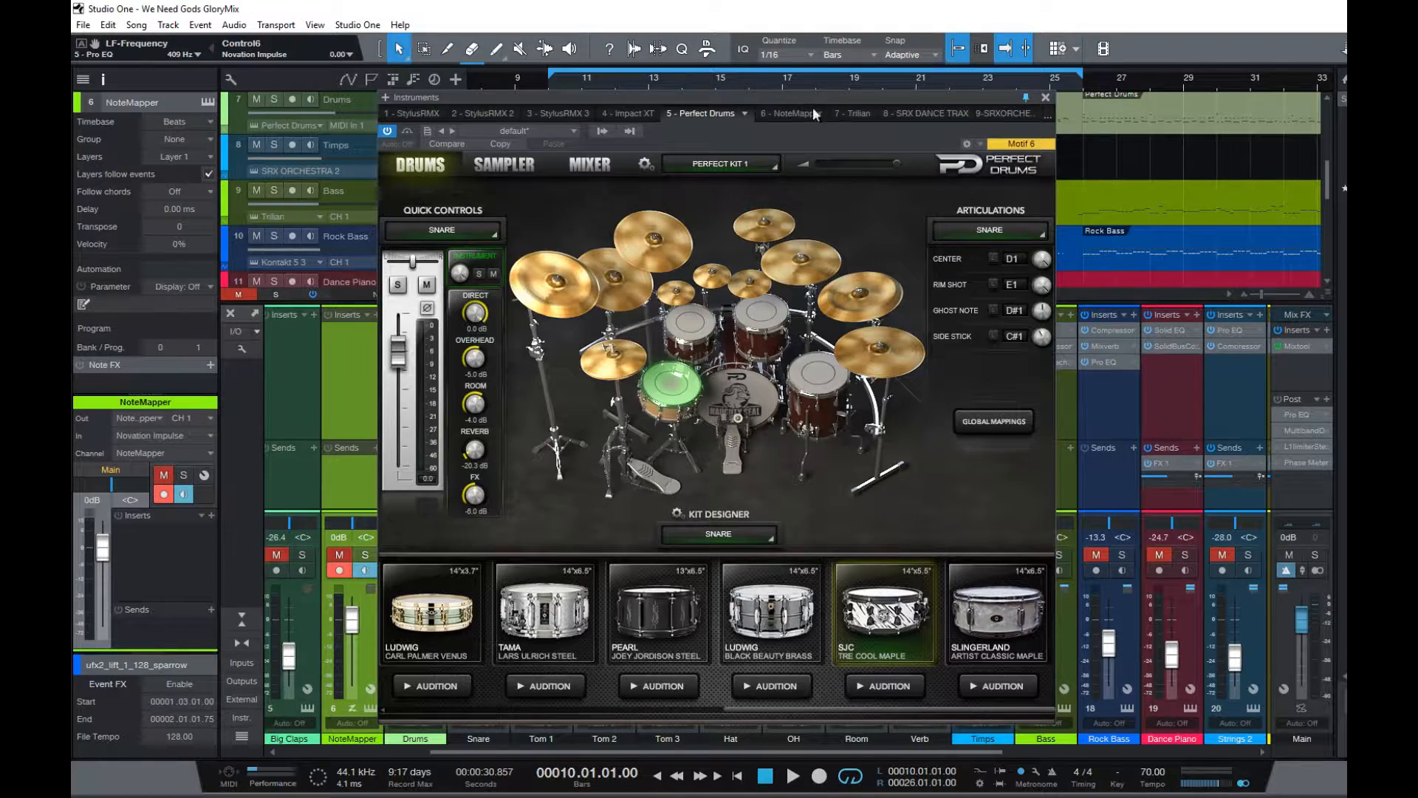
drag(814, 90, 920, 64)
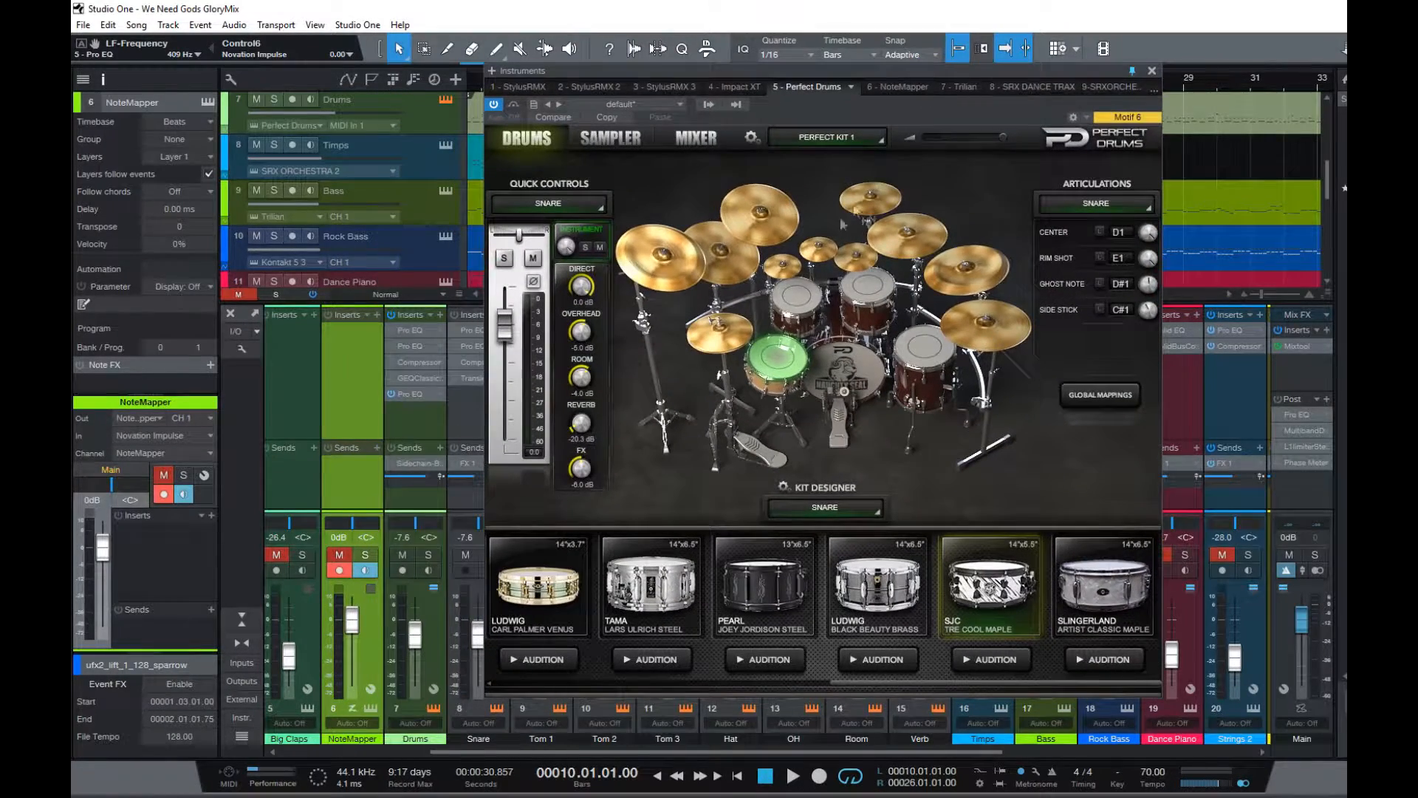
click(848, 364)
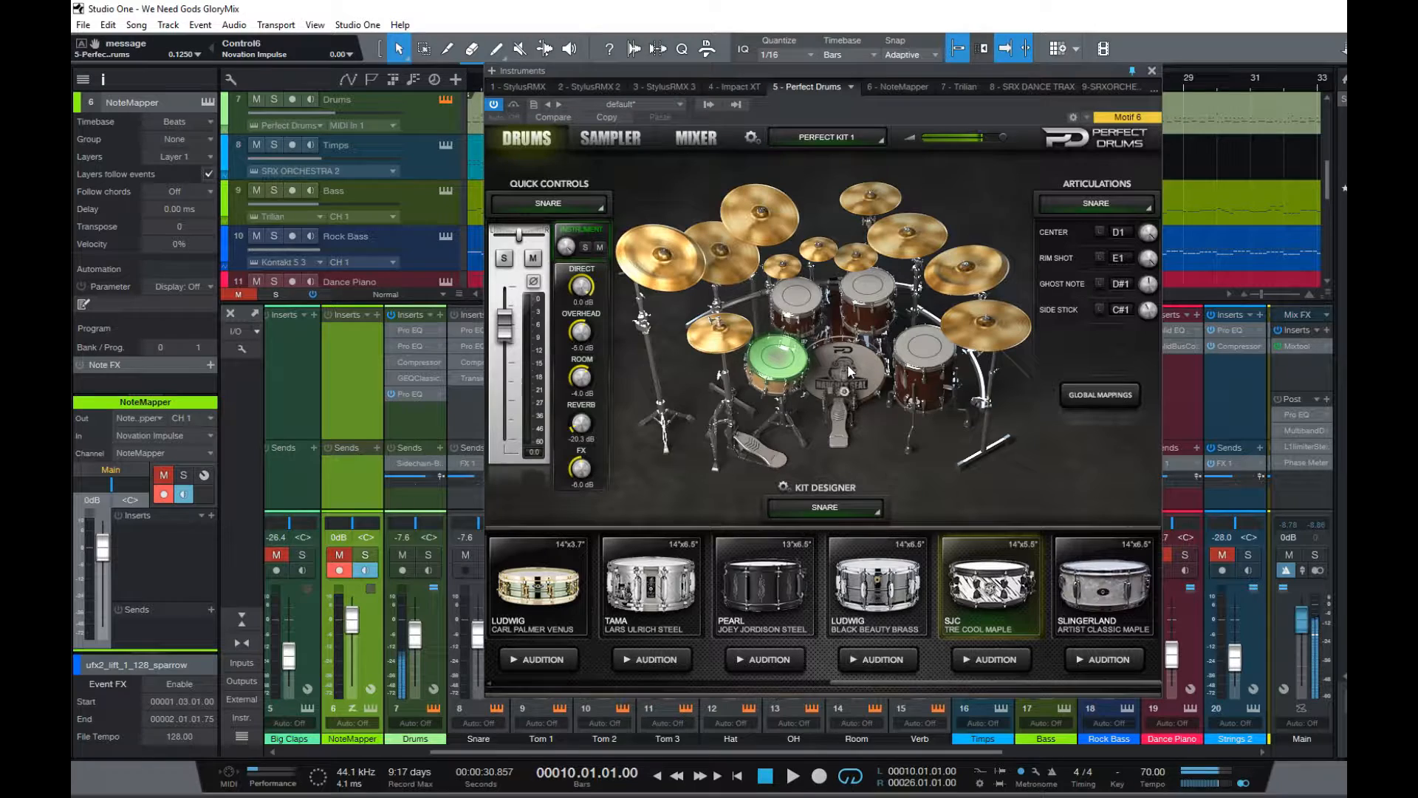
Audition the two rack toms and the snare in Perfect Drums and close the instrument window
click(802, 299)
click(860, 294)
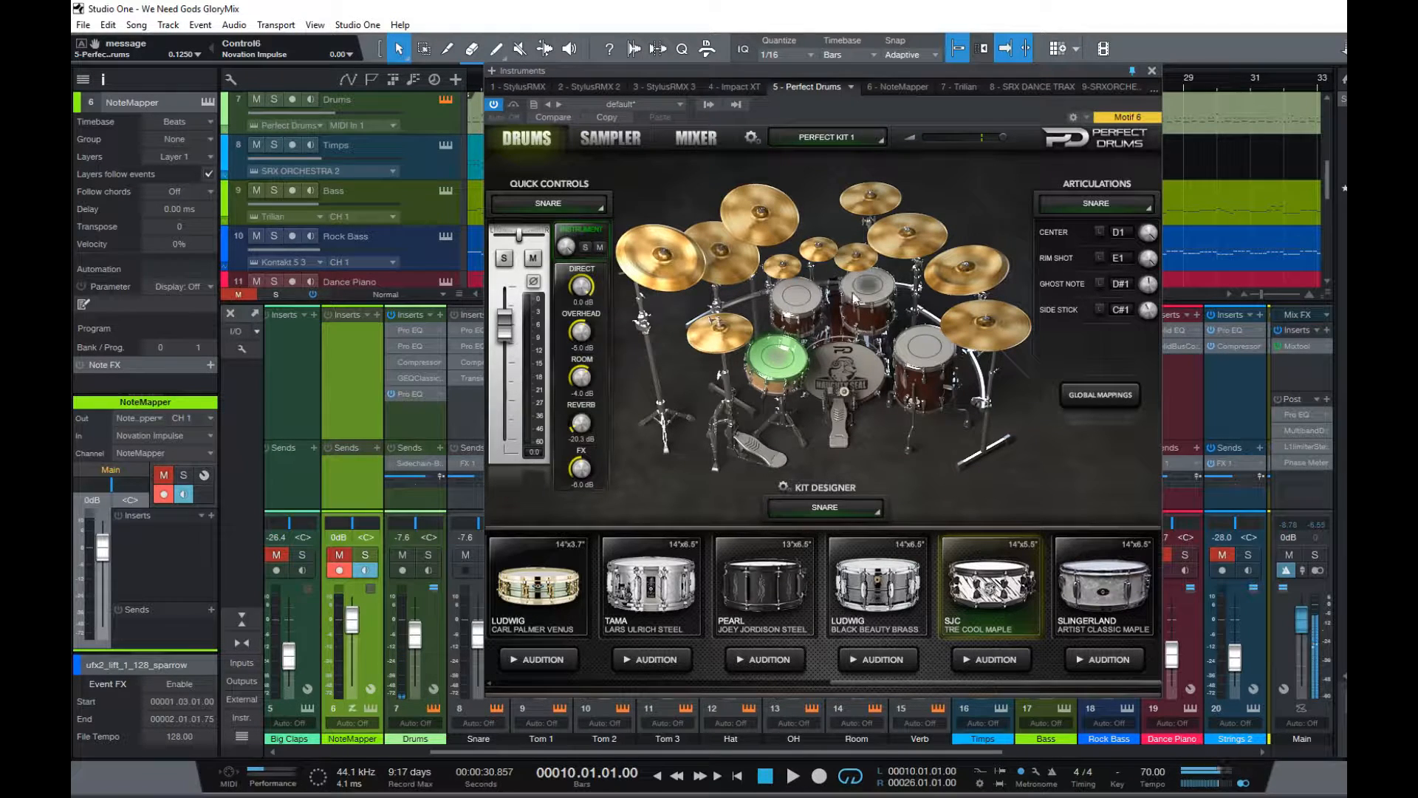
click(778, 358)
click(778, 357)
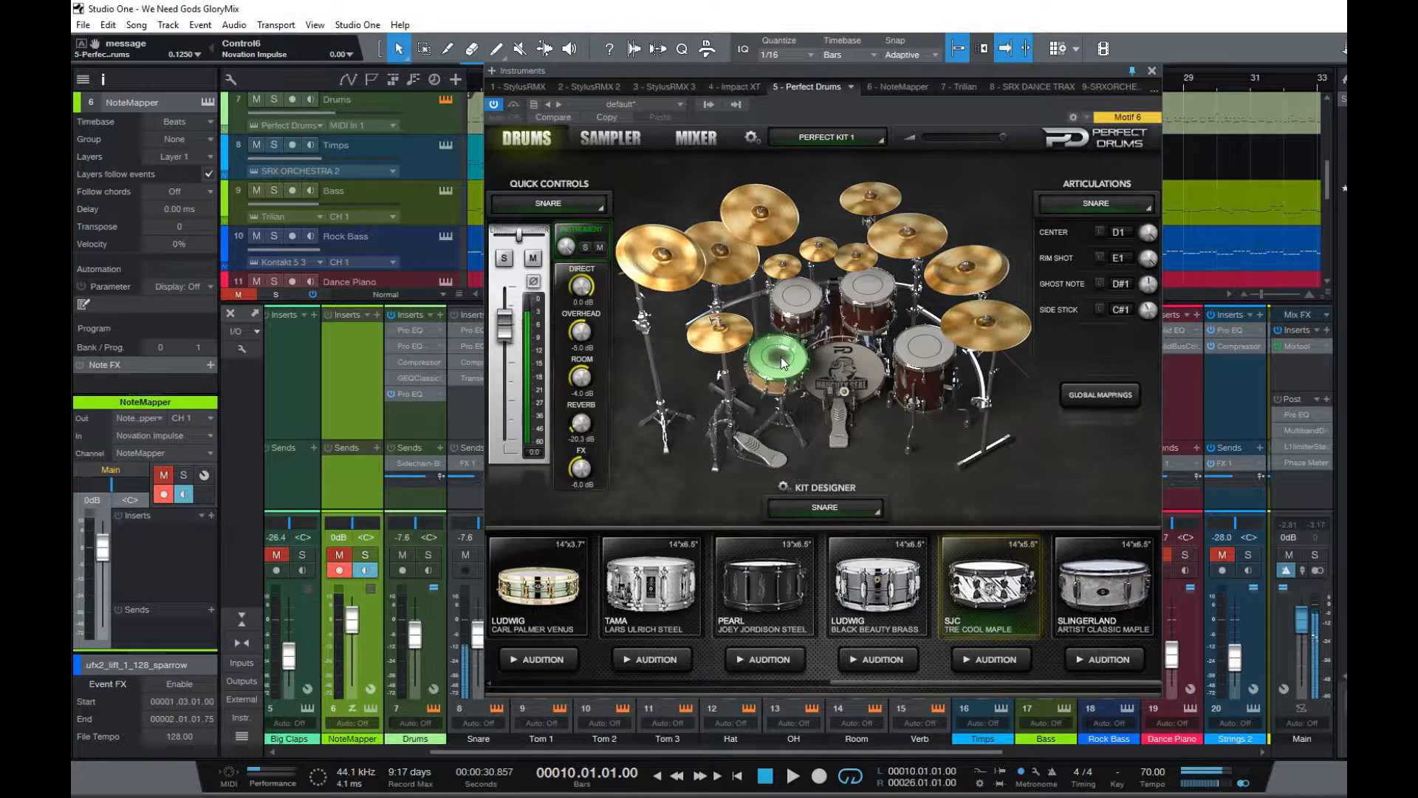
click(1152, 71)
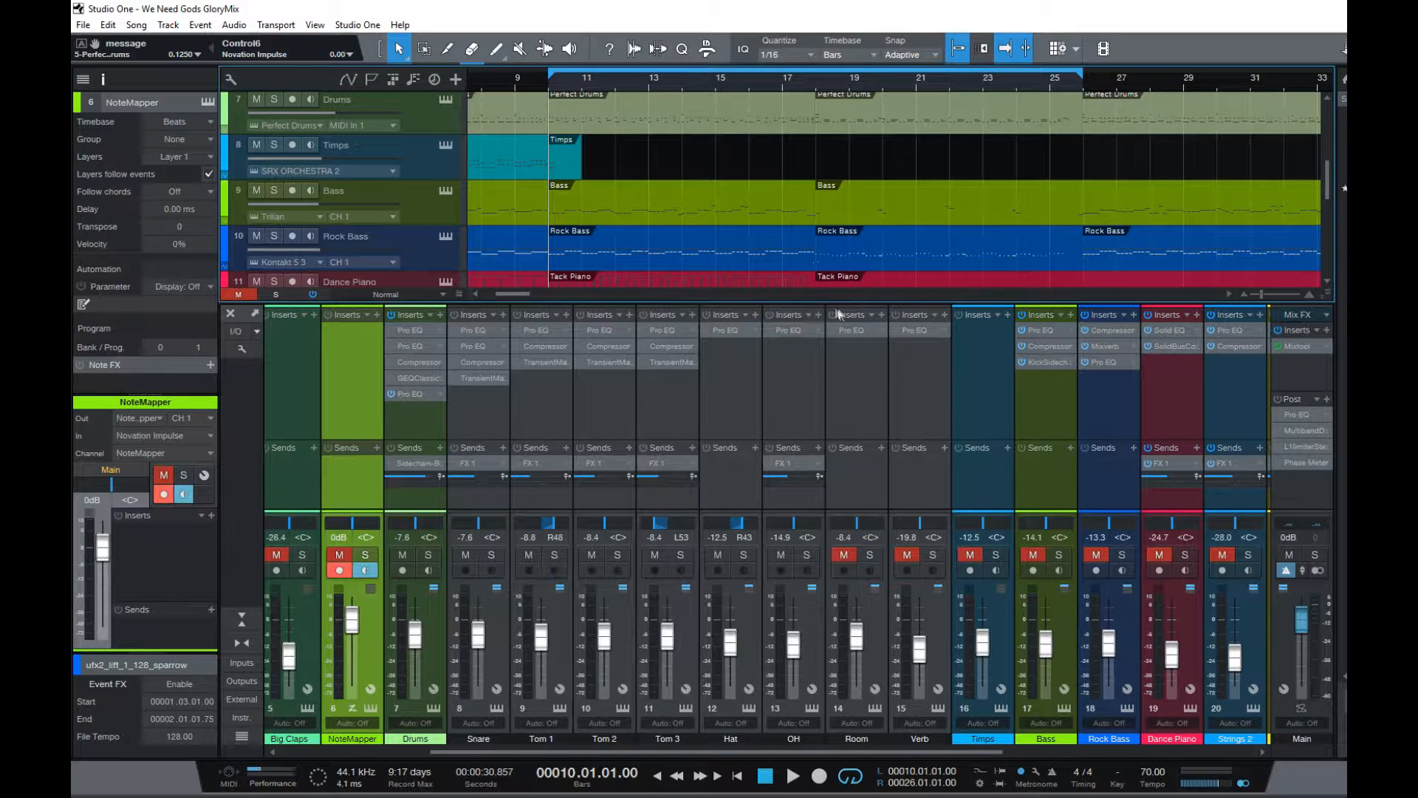
Start playback, solo the Drums channel, and open its fifth insert, Pro EQ, repositioning the window
key(space)
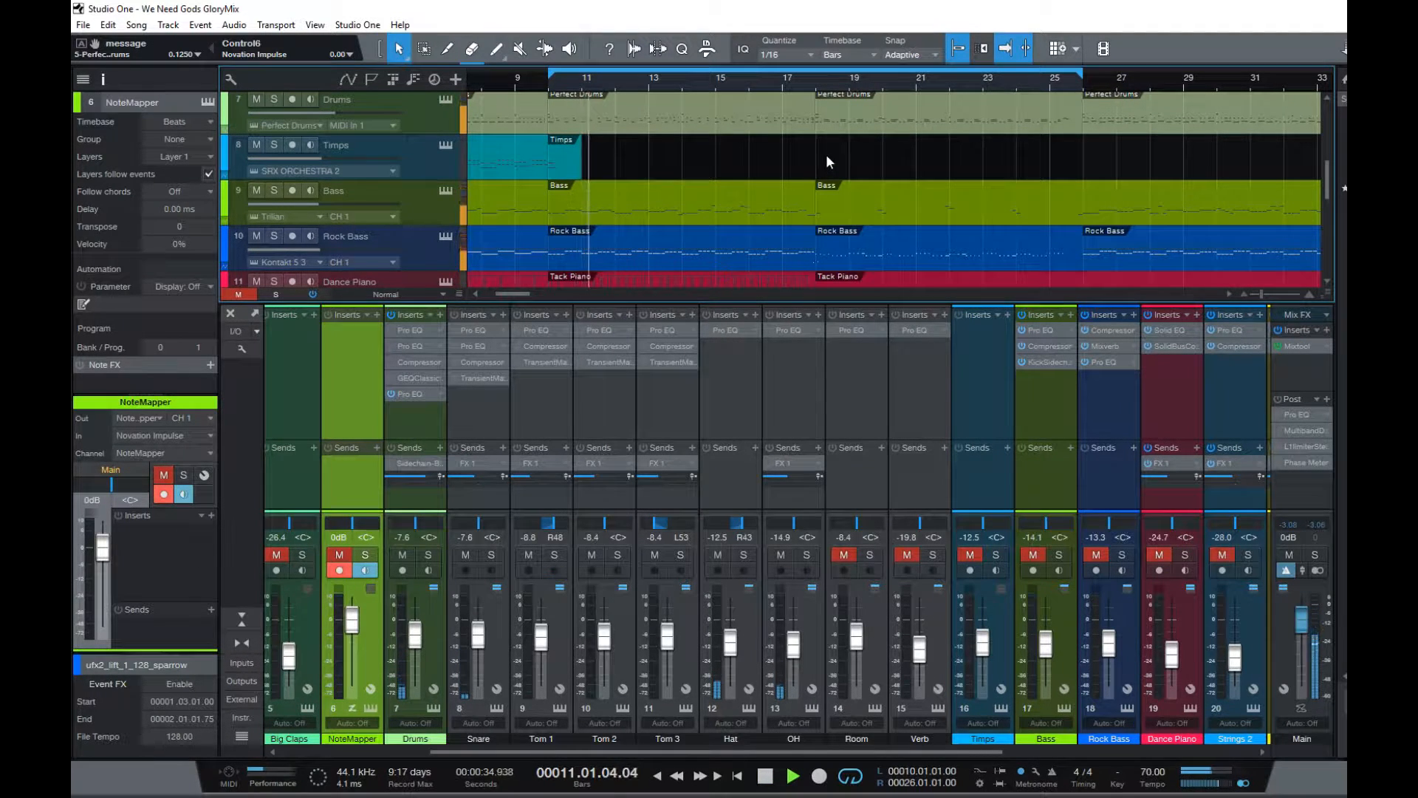
click(427, 555)
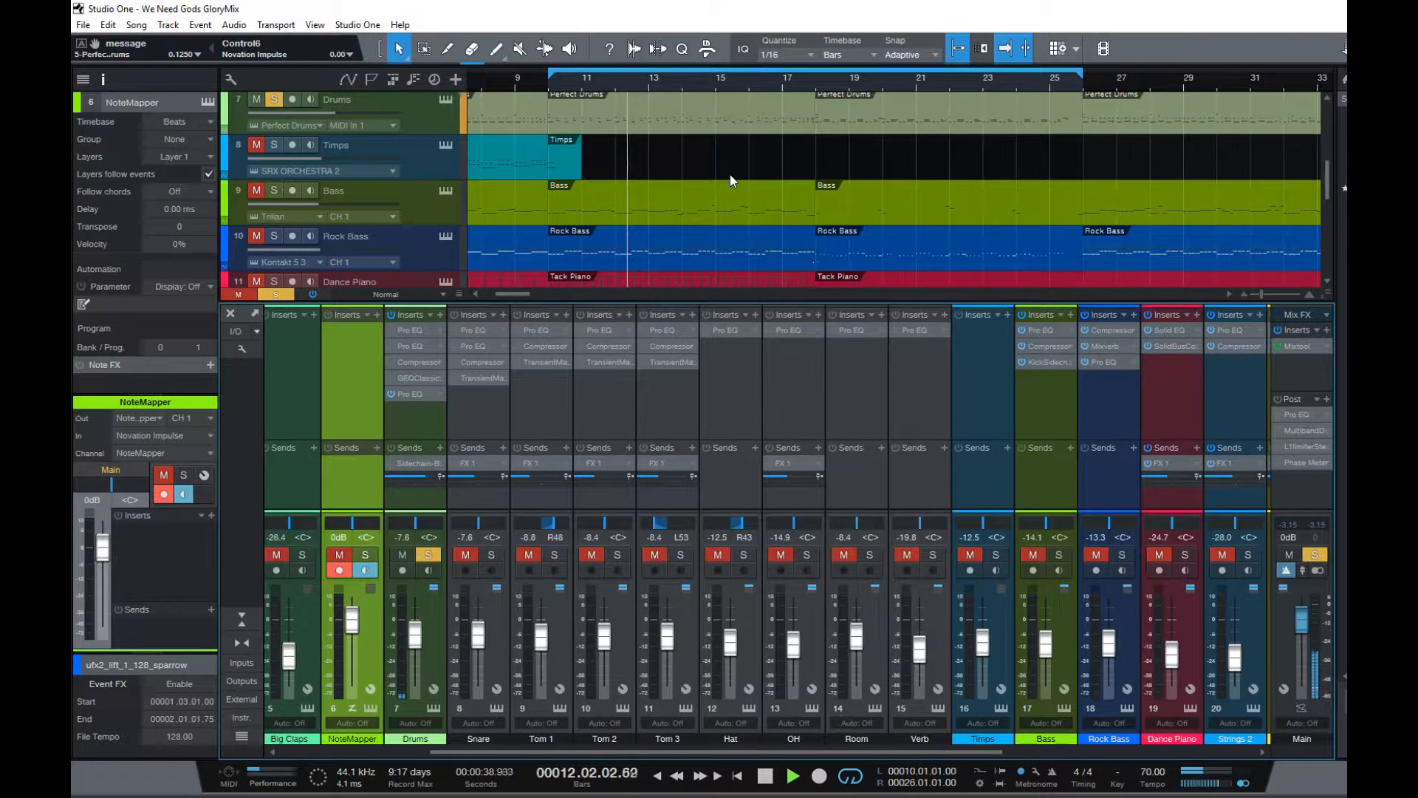
click(419, 396)
drag(835, 69, 860, 65)
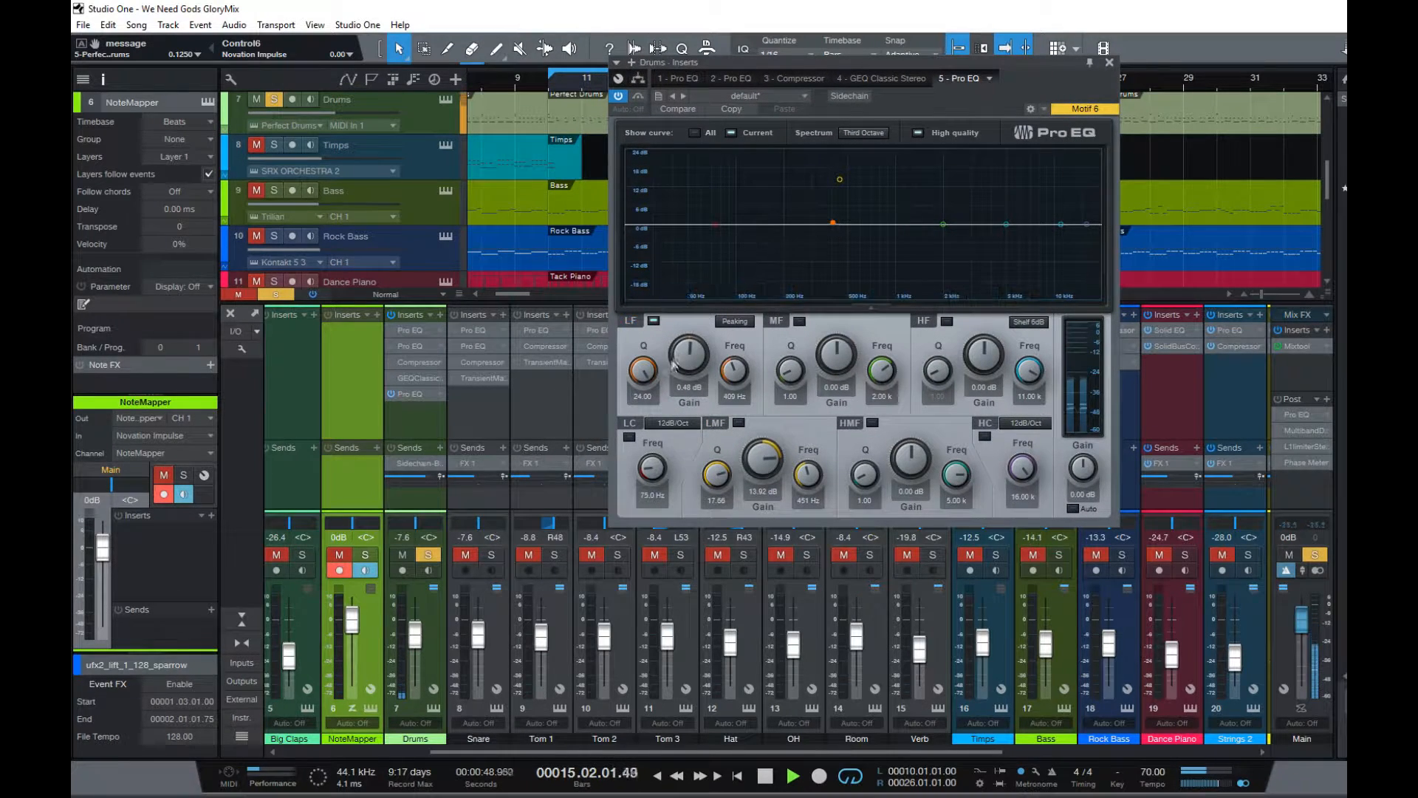
Widen the LF band's Q to 0.10 and move the band to 106 Hz at about 0 dB gain
drag(639, 410, 639, 480)
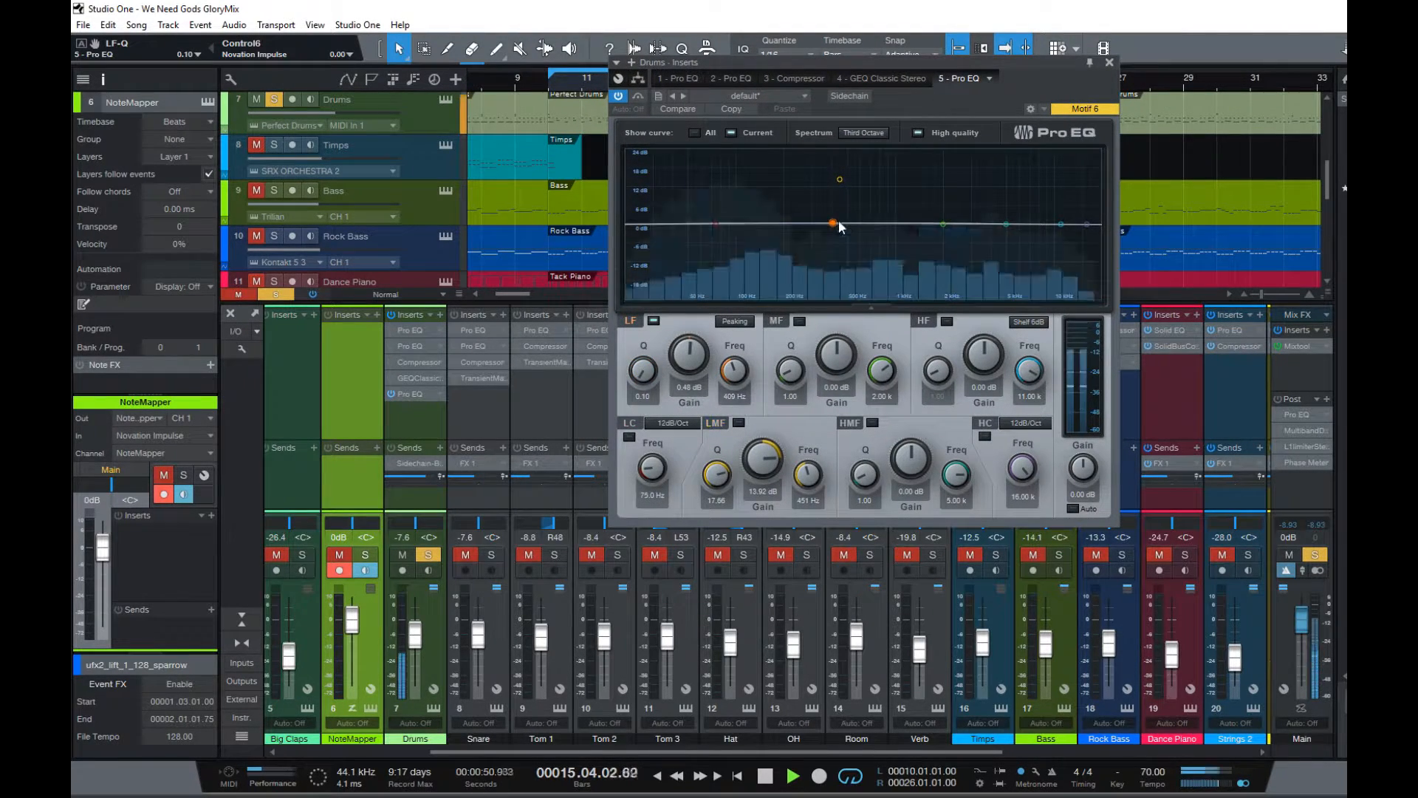
drag(835, 223, 828, 219)
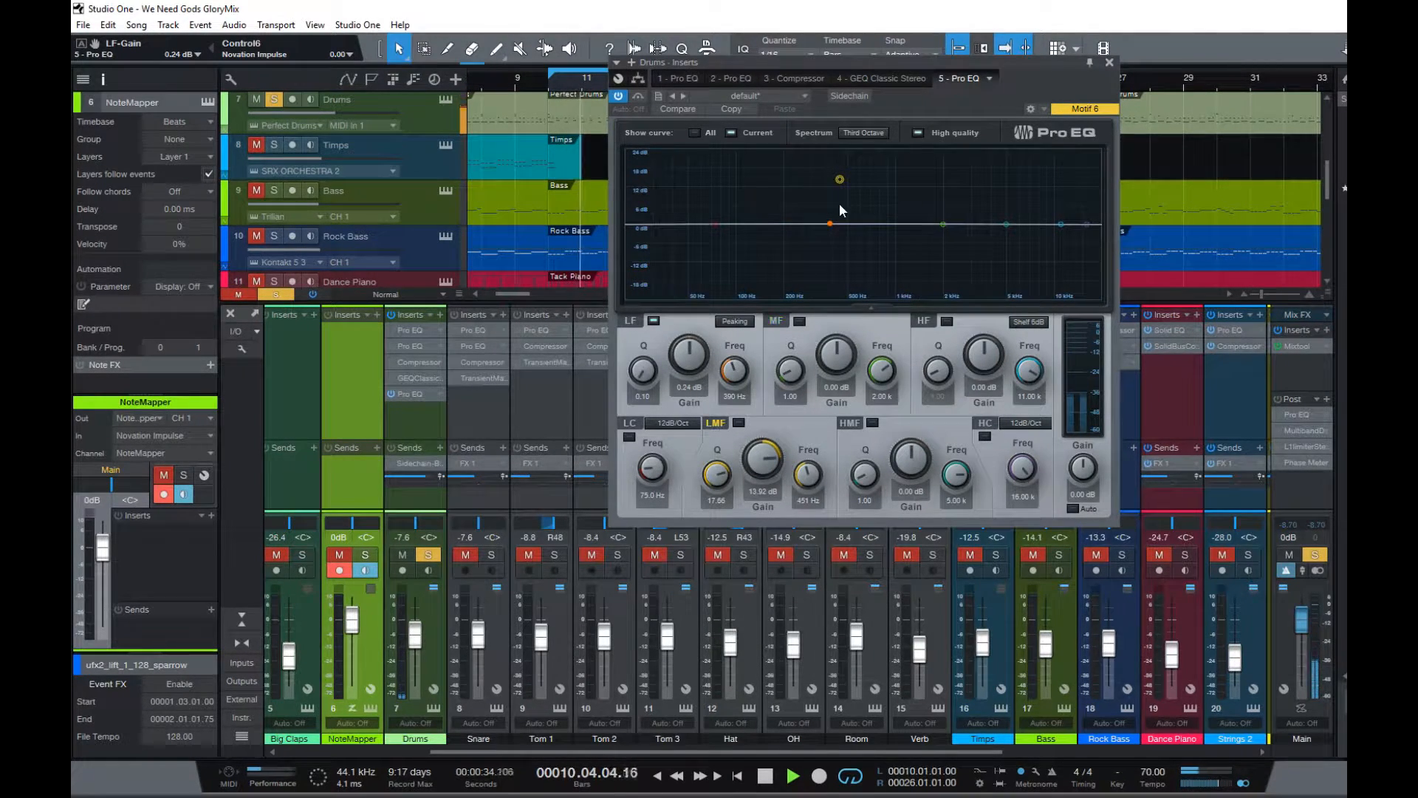
drag(828, 225, 750, 226)
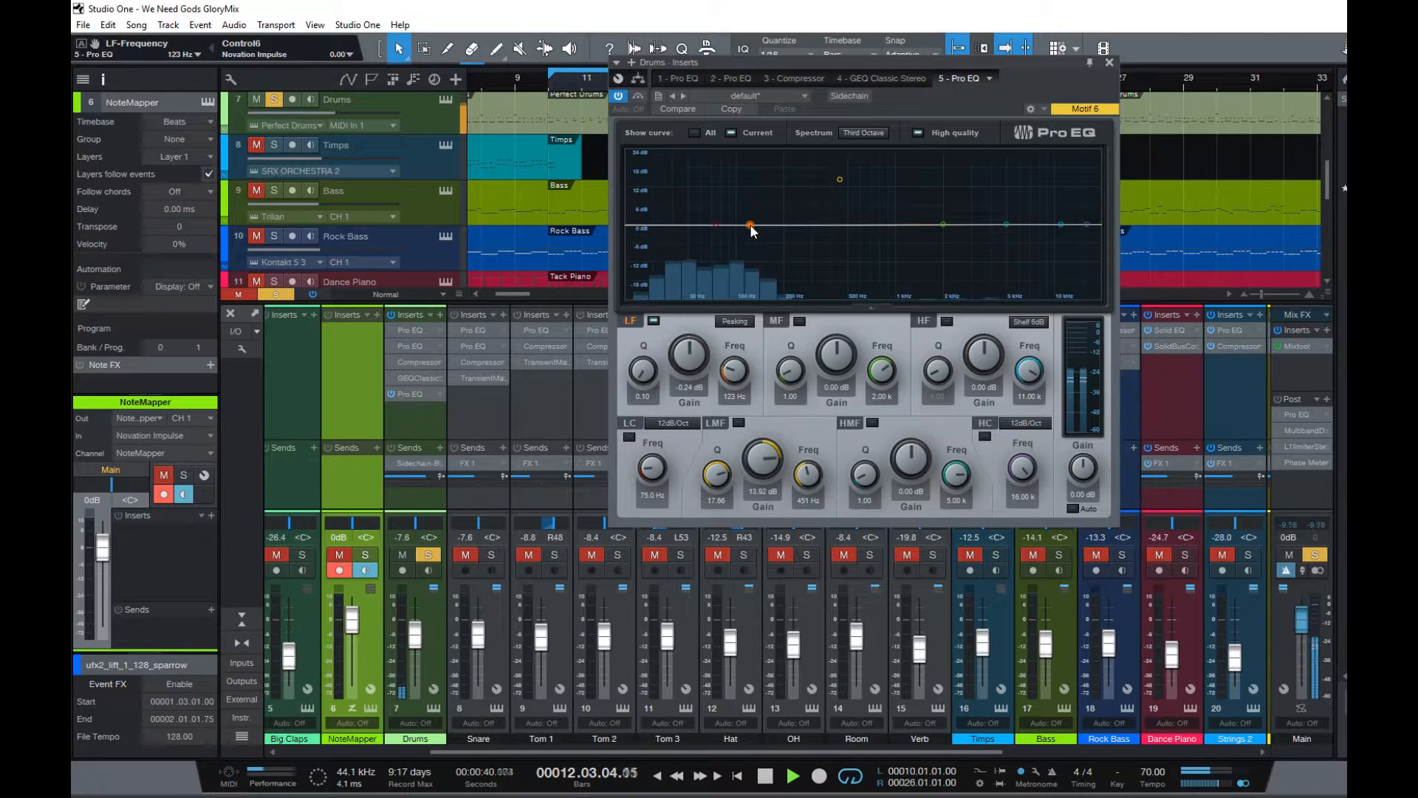
drag(749, 230, 745, 230)
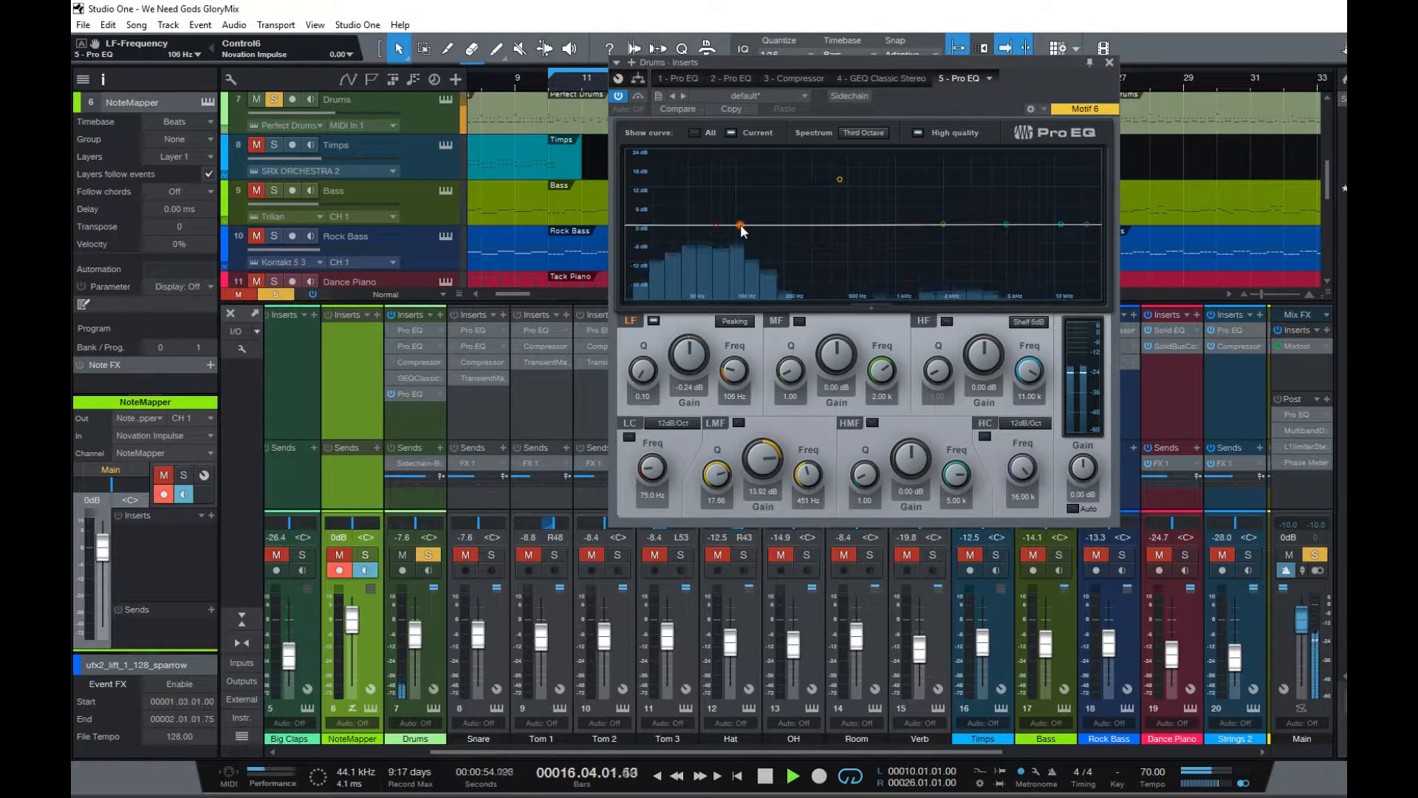
Boost the LF band at 106 Hz to 18.72 dB and narrow its Q to 2.39
drag(691, 371, 691, 334)
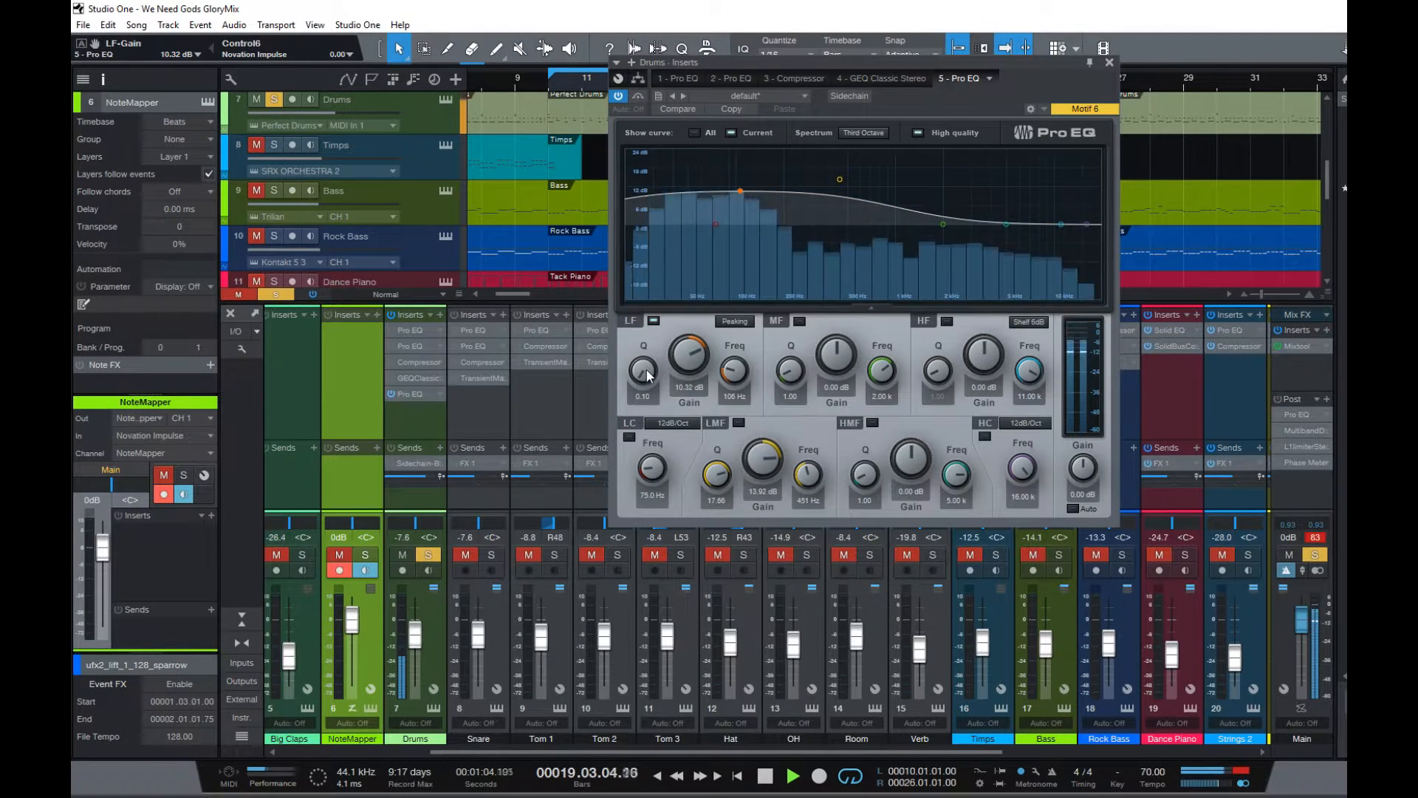
drag(647, 376, 647, 345)
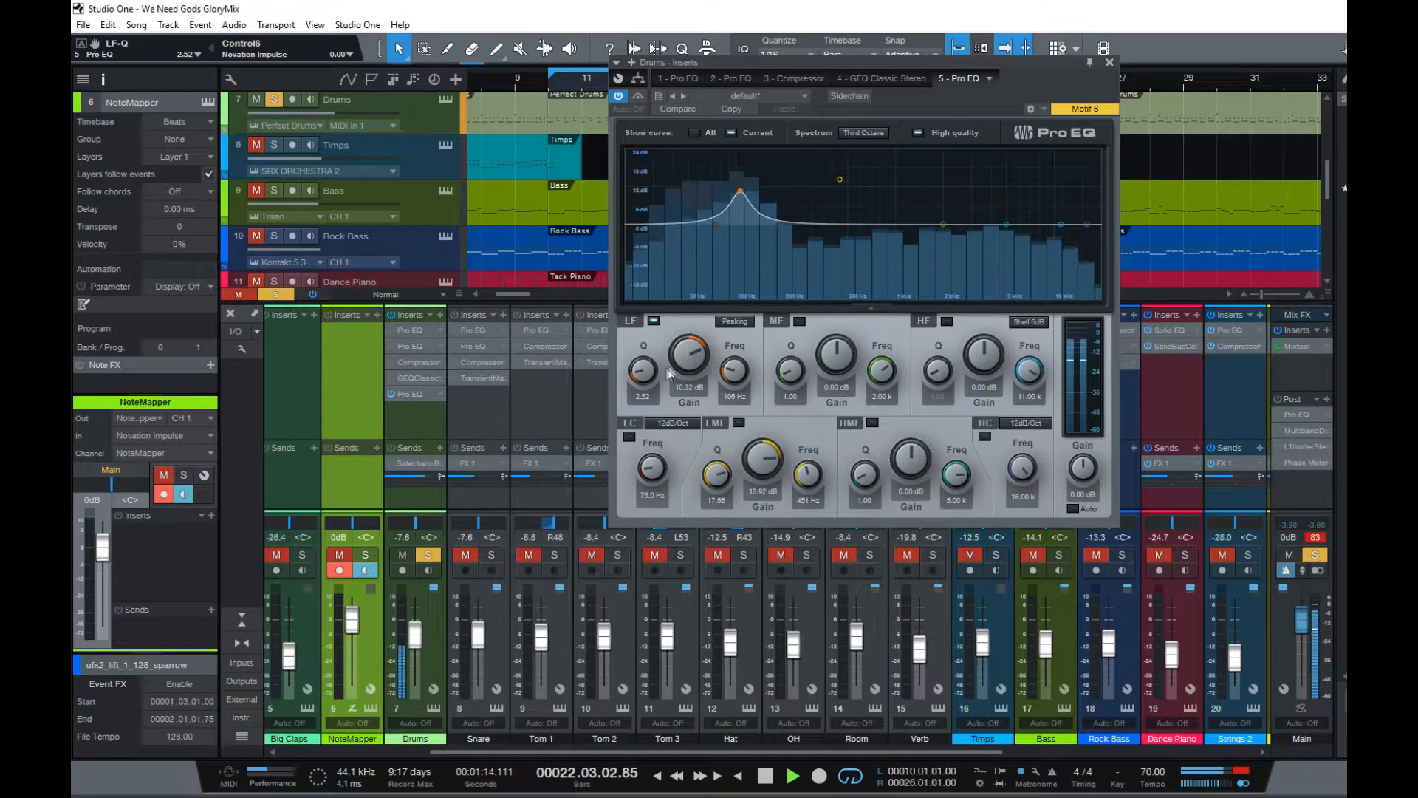
drag(649, 363, 695, 354)
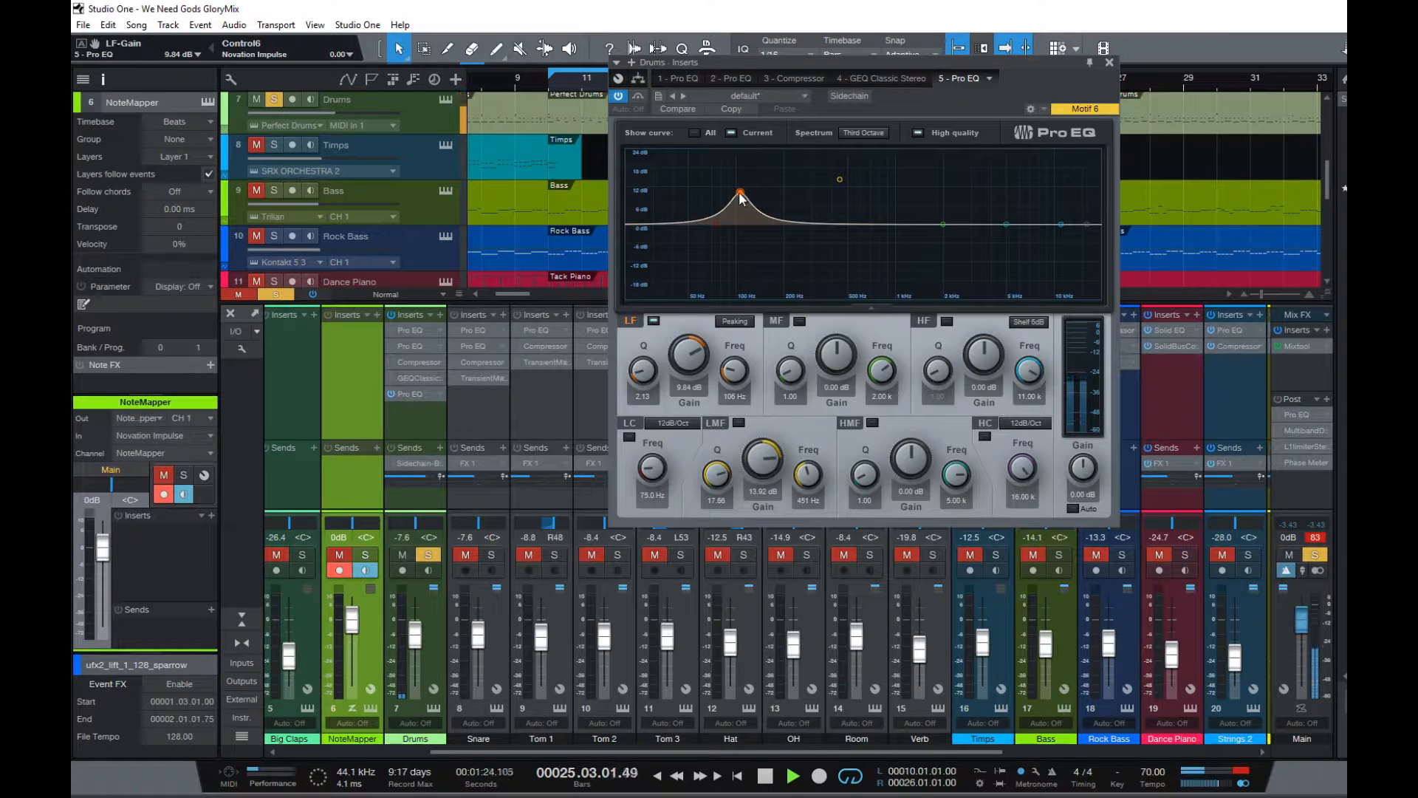
drag(646, 374, 643, 367)
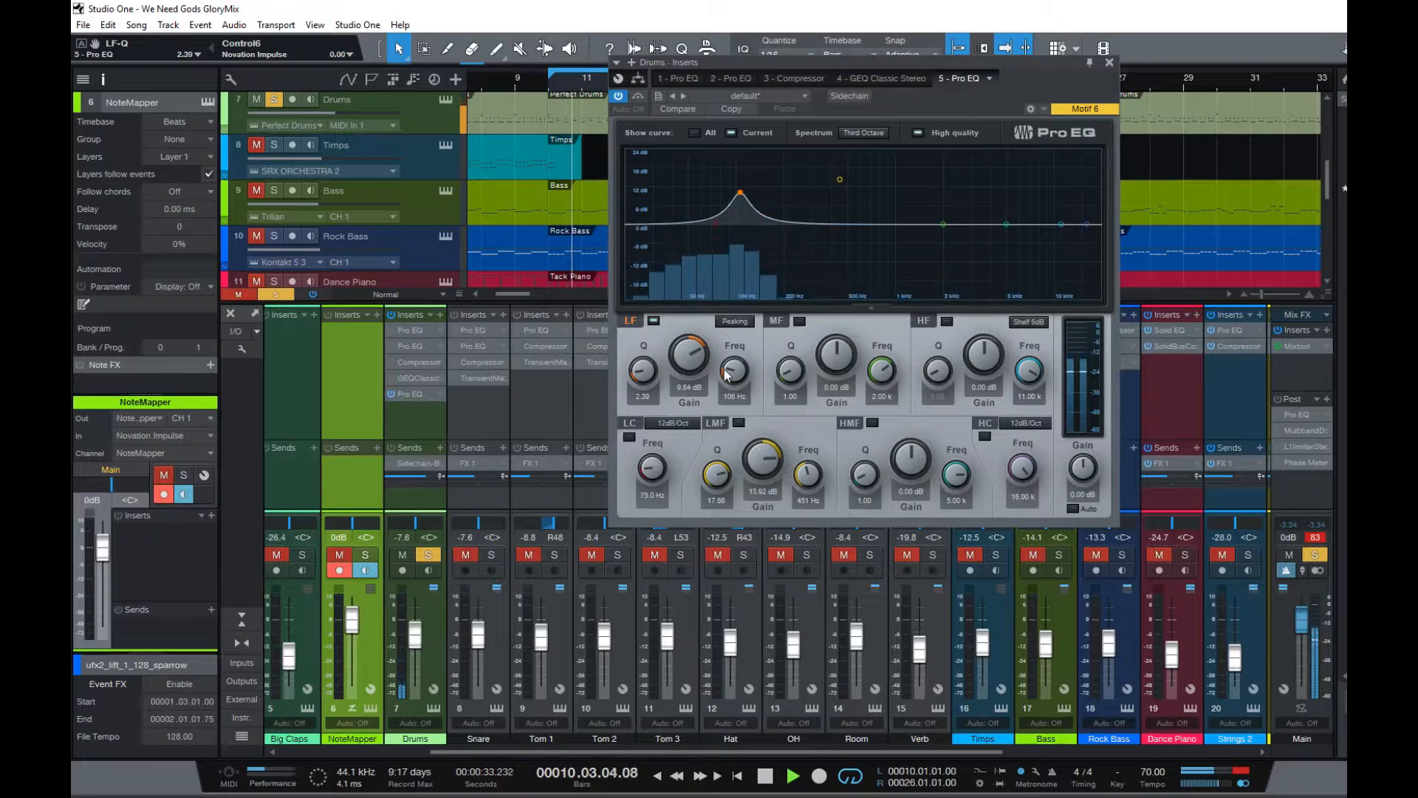
mouse_move(702, 342)
mouse_down()
mouse_move(689, 352)
mouse_move(689, 323)
mouse_up()
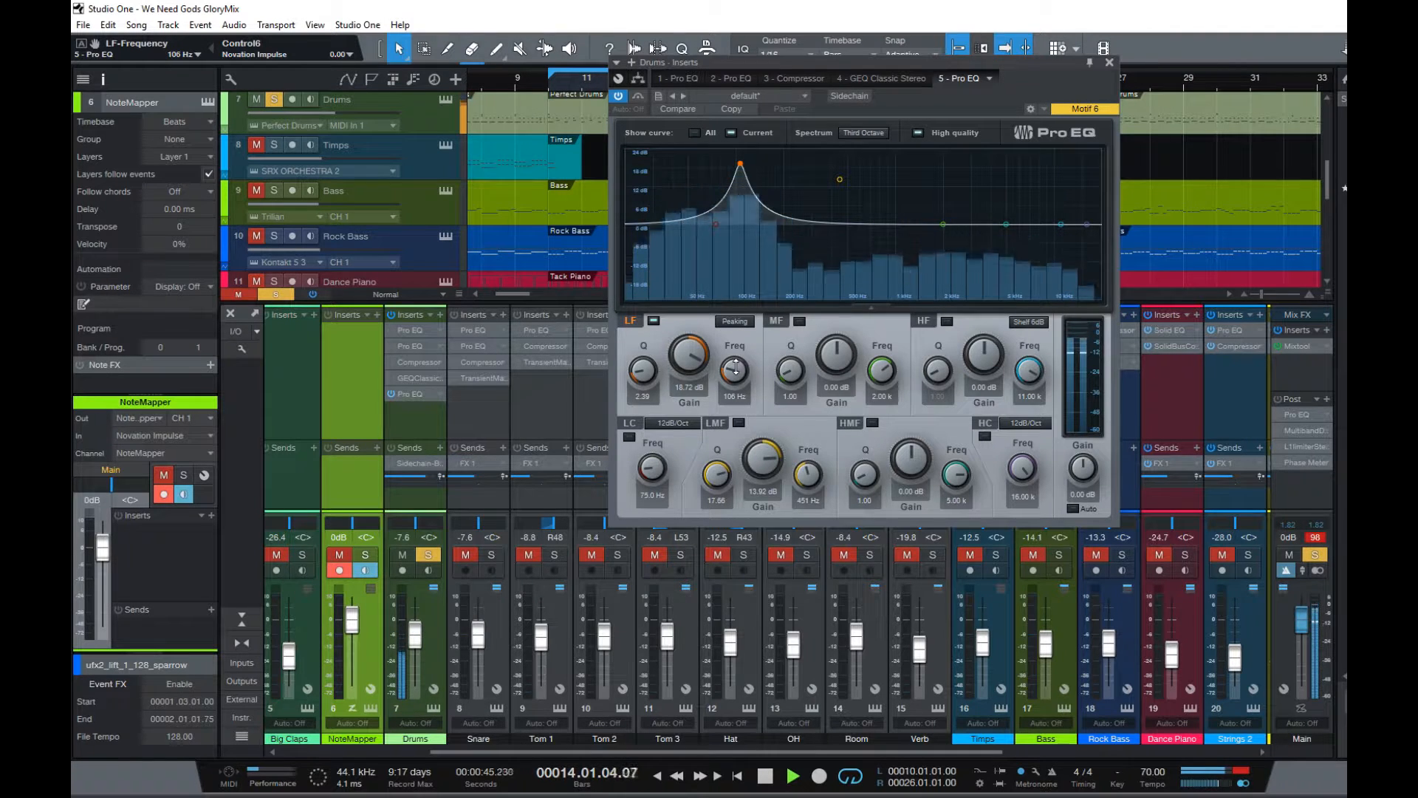
Sweep the LF band with Q 3.68 to 559 Hz, cut its gain to -12.24 dB, and close the Pro EQ window
drag(735, 367, 748, 327)
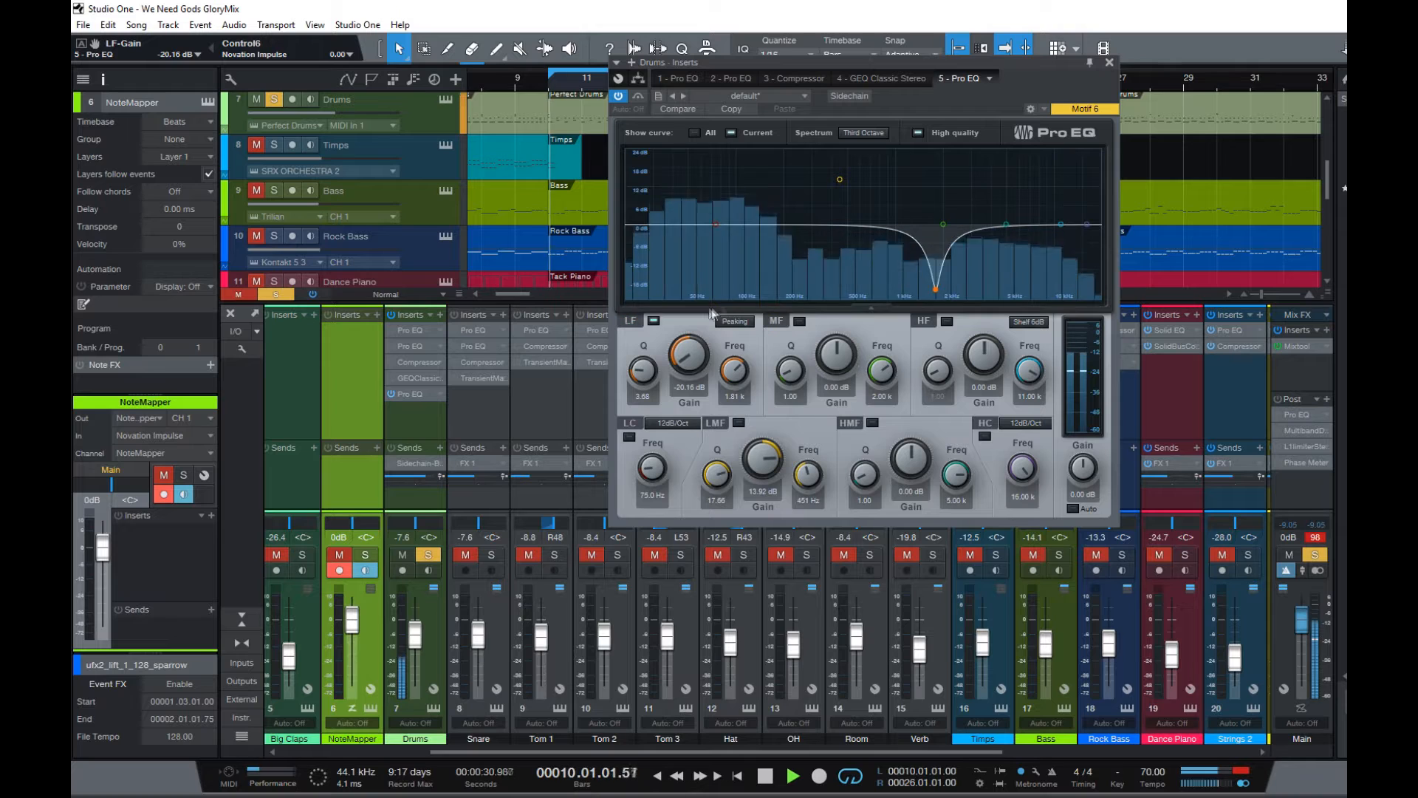
drag(690, 354, 702, 229)
mouse_move(734, 371)
mouse_down()
mouse_move(737, 355)
mouse_move(734, 390)
mouse_up()
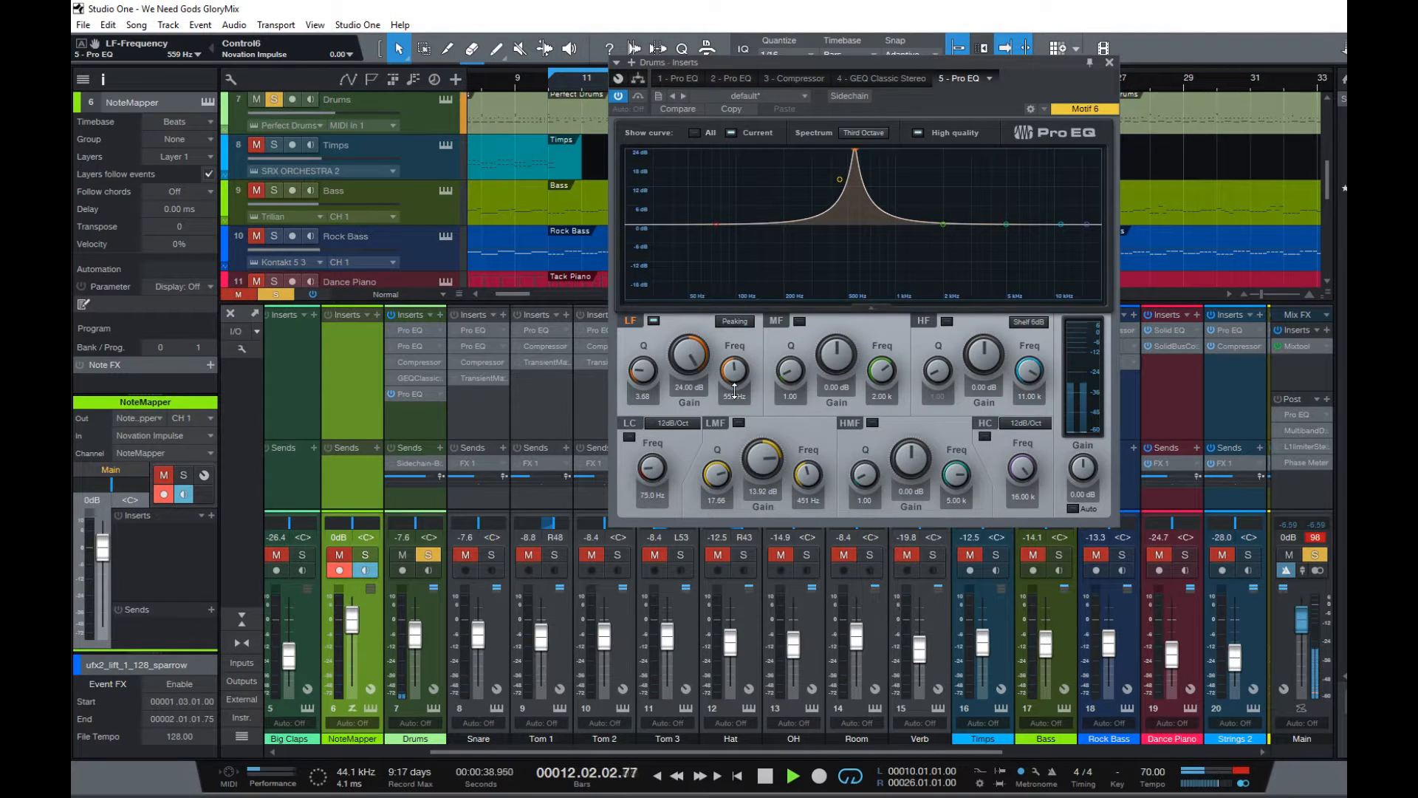
drag(690, 362, 703, 454)
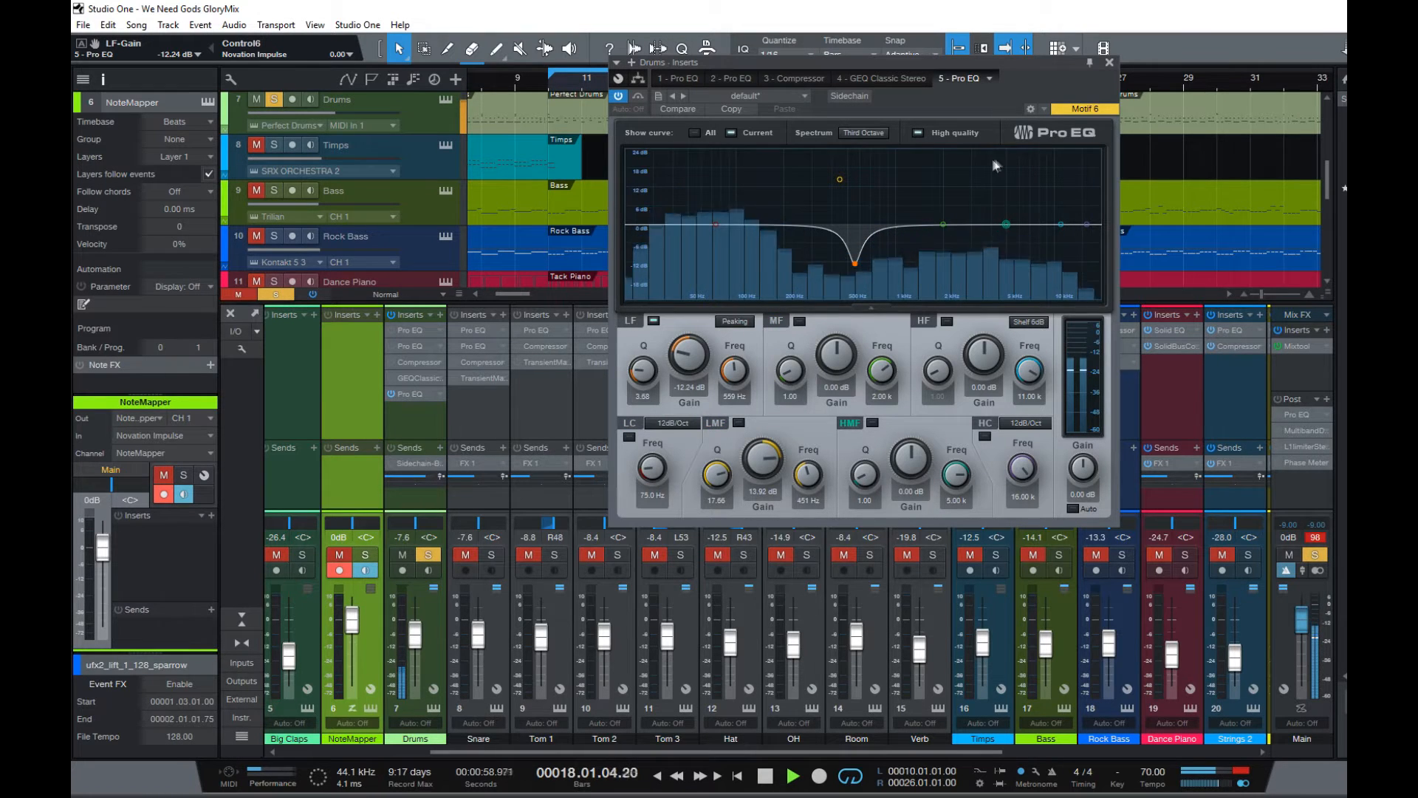
click(1110, 65)
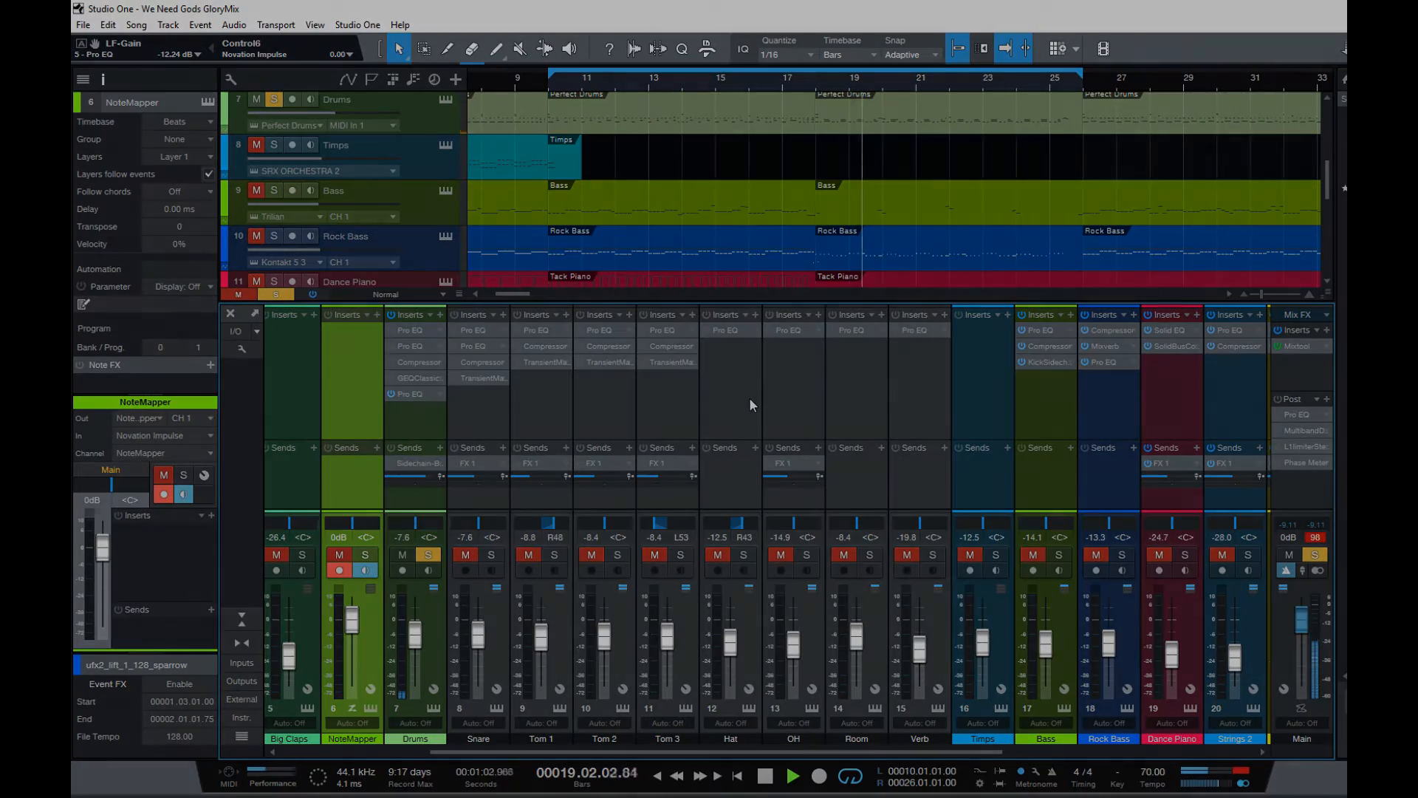